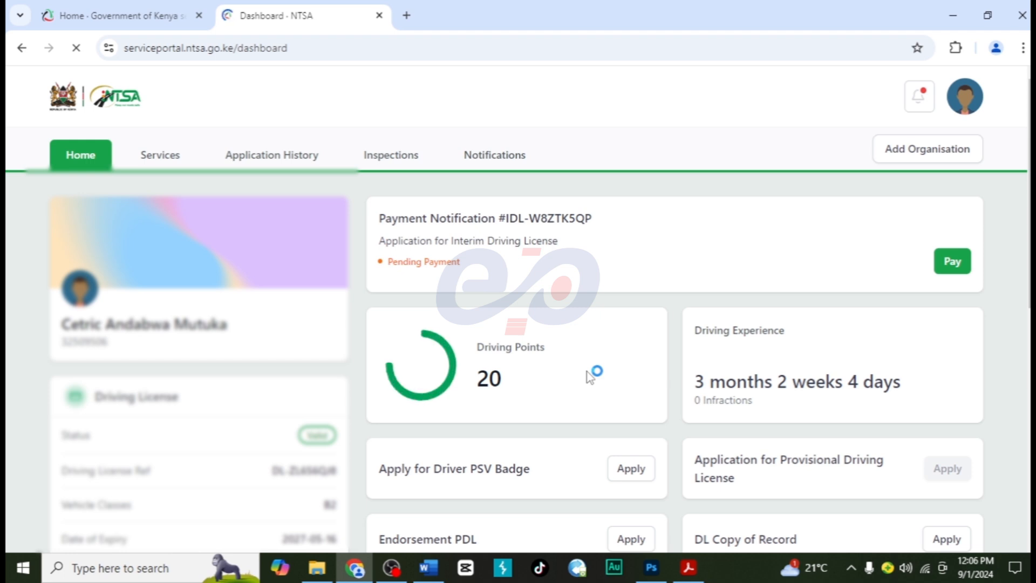
- Open the details of the Probox from the vehicle list on the dashboard
scroll(590, 377, "down", 2)
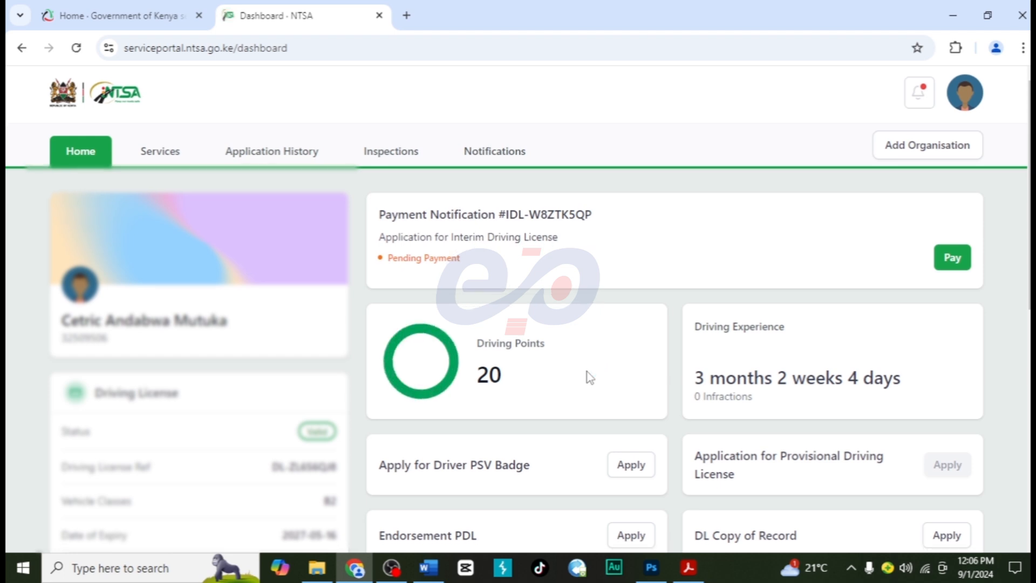
scroll(589, 376, "down", 6)
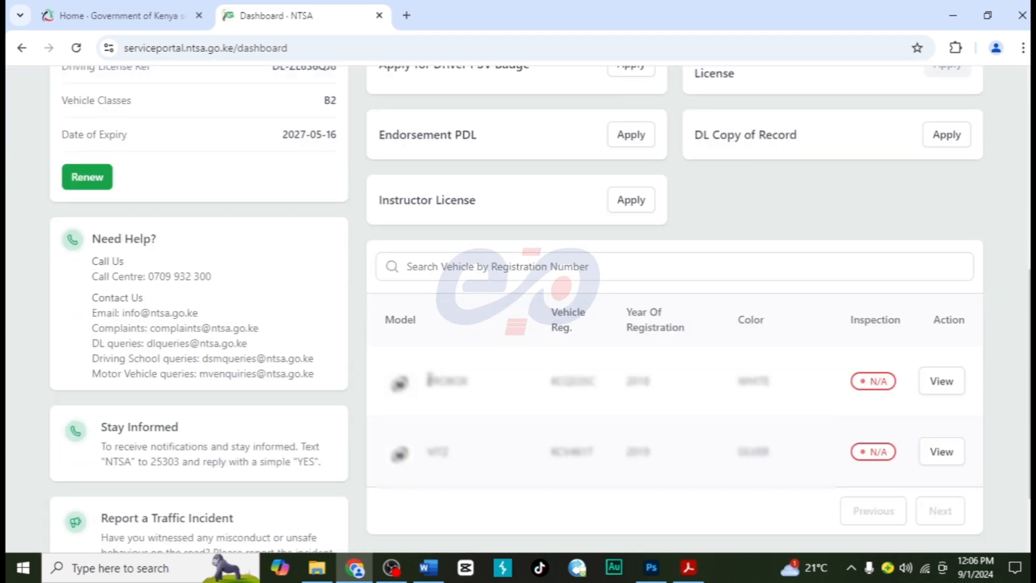
left_click_drag(428, 380, 471, 394)
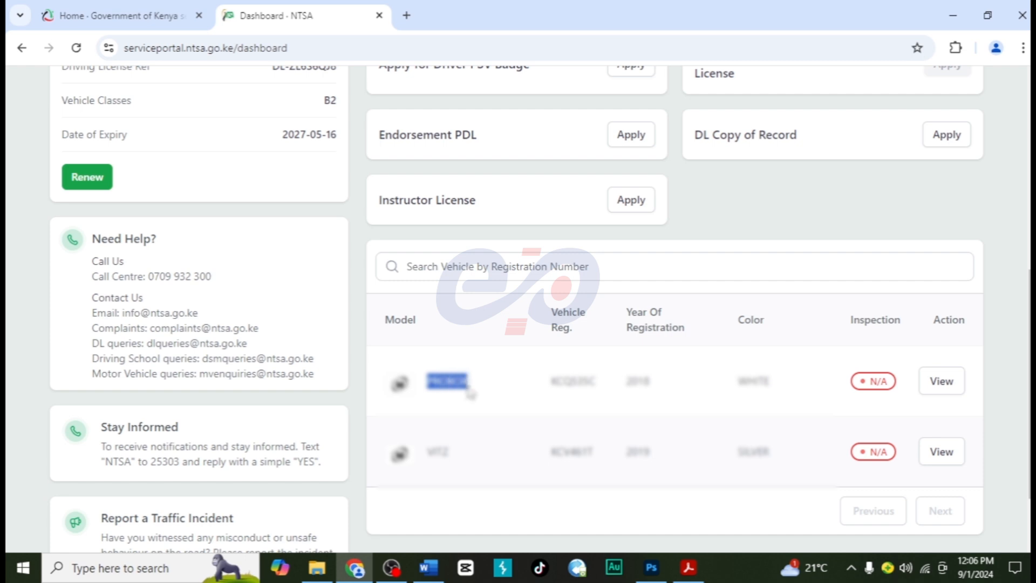
left_click_drag(551, 382, 597, 391)
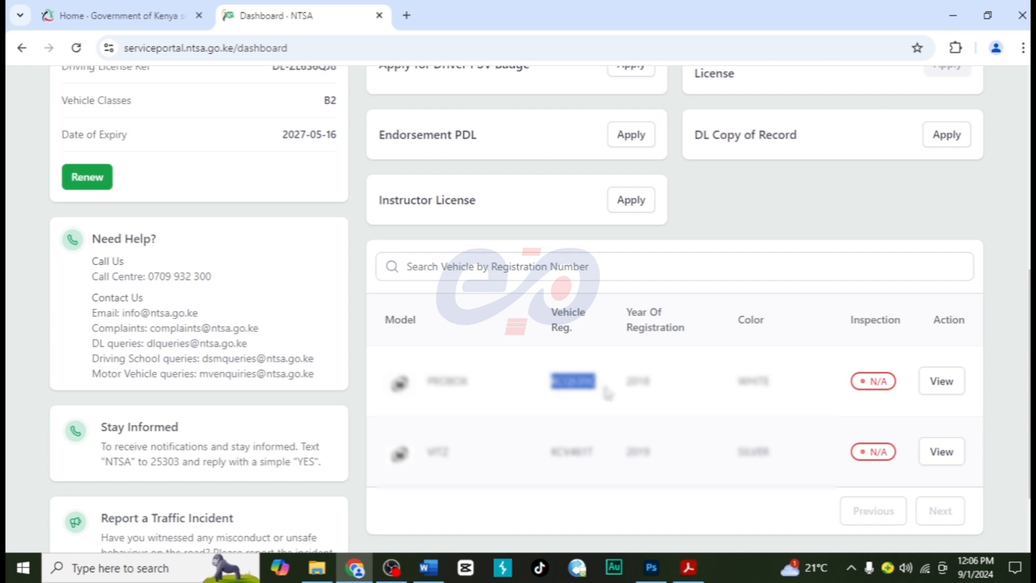
left_click(941, 381)
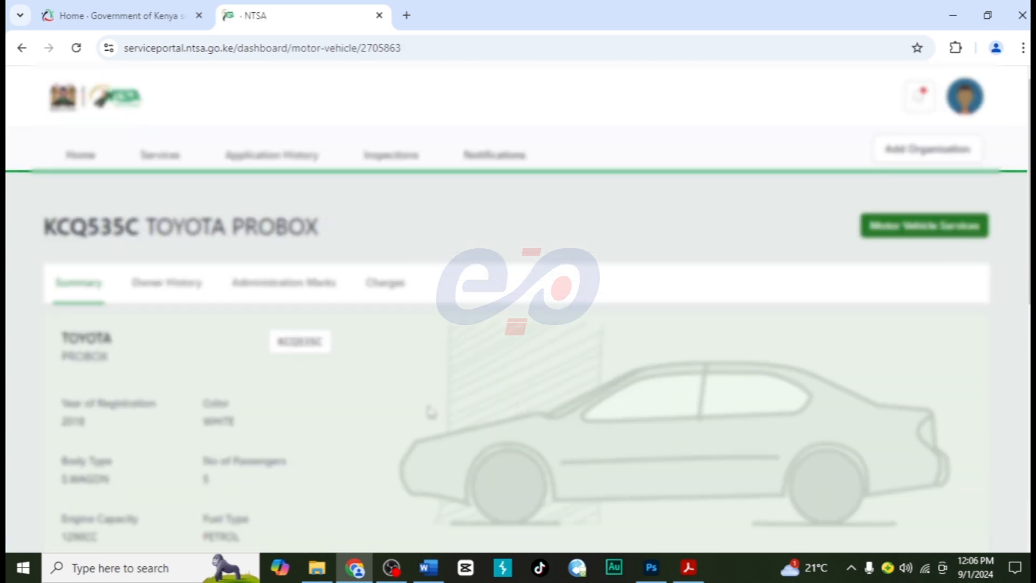
- Examine the Probox's overview, vehicle summary and description details
scroll(430, 410, "down", 2)
scroll(430, 411, "down", 2)
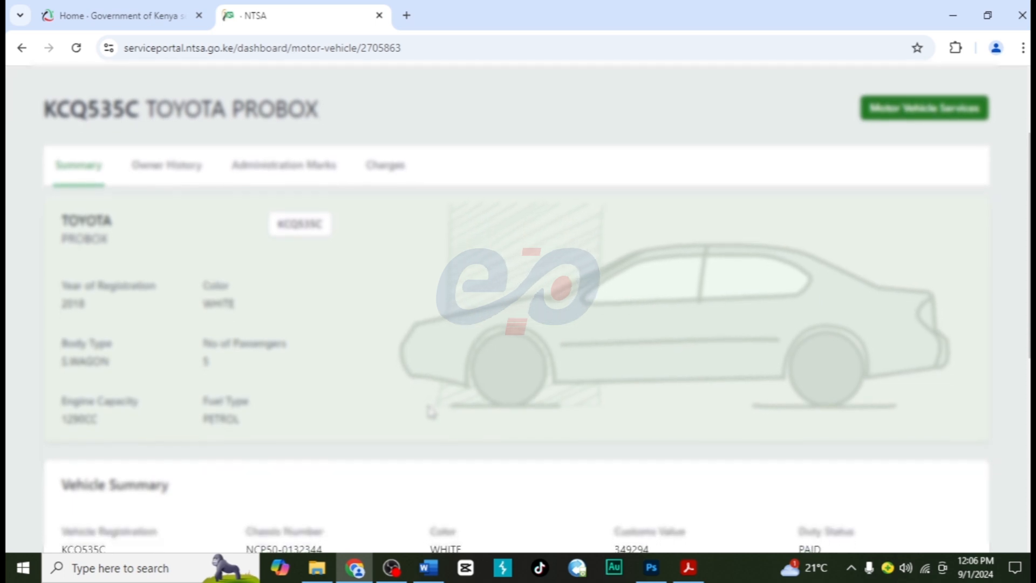
scroll(431, 411, "down", 2)
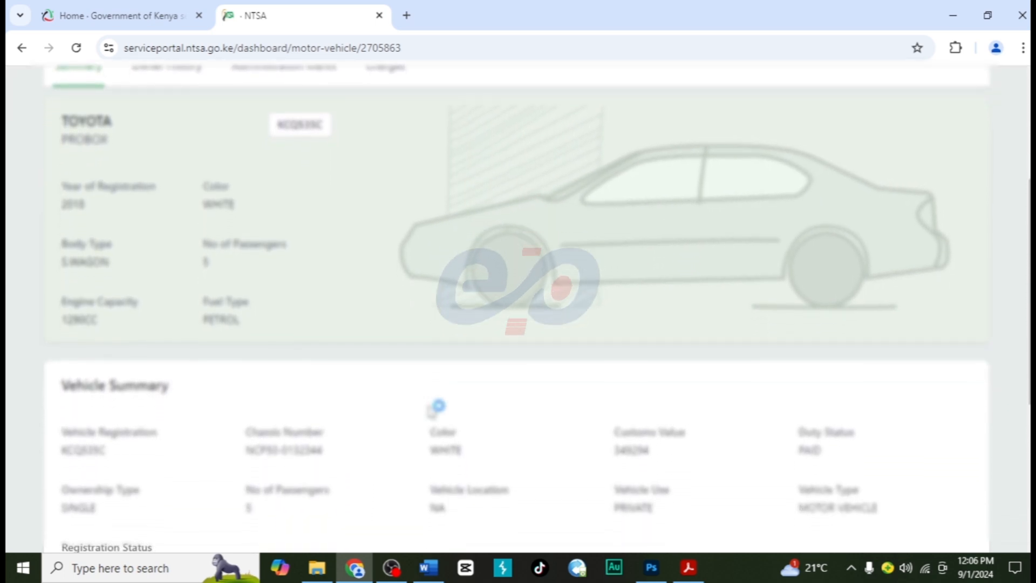
scroll(430, 411, "down", 2)
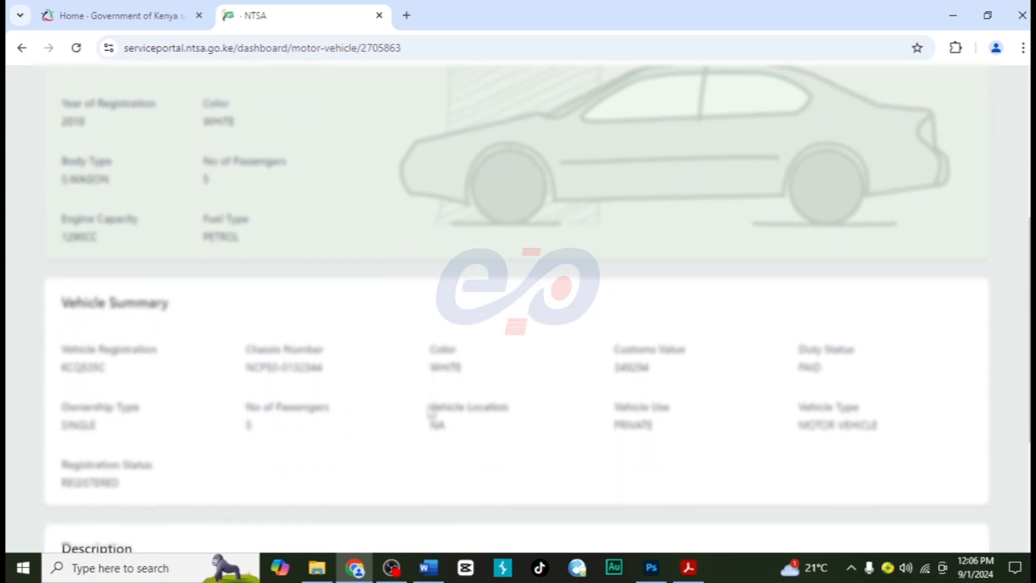
scroll(430, 411, "down", 2)
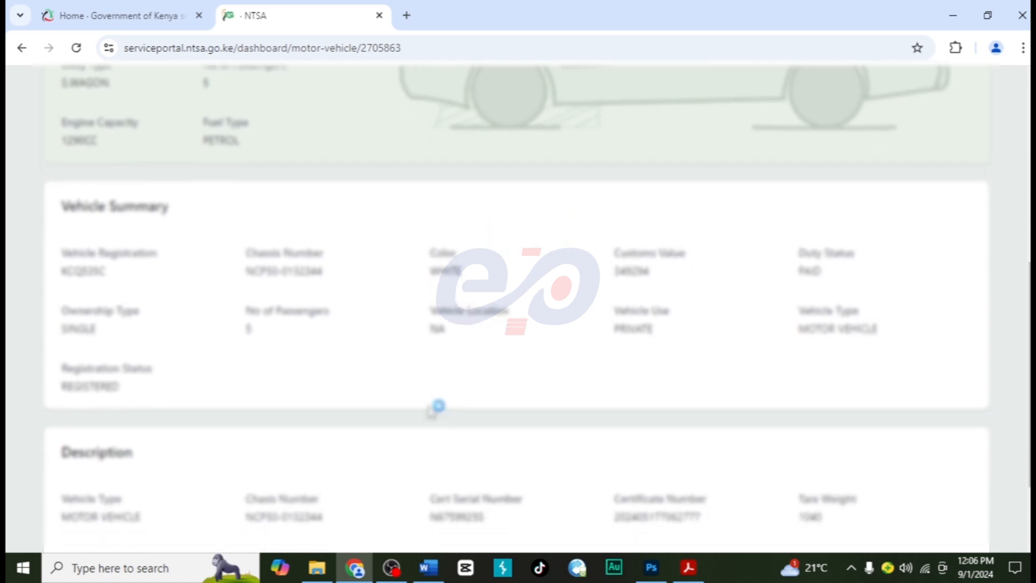
scroll(435, 408, "down", 2)
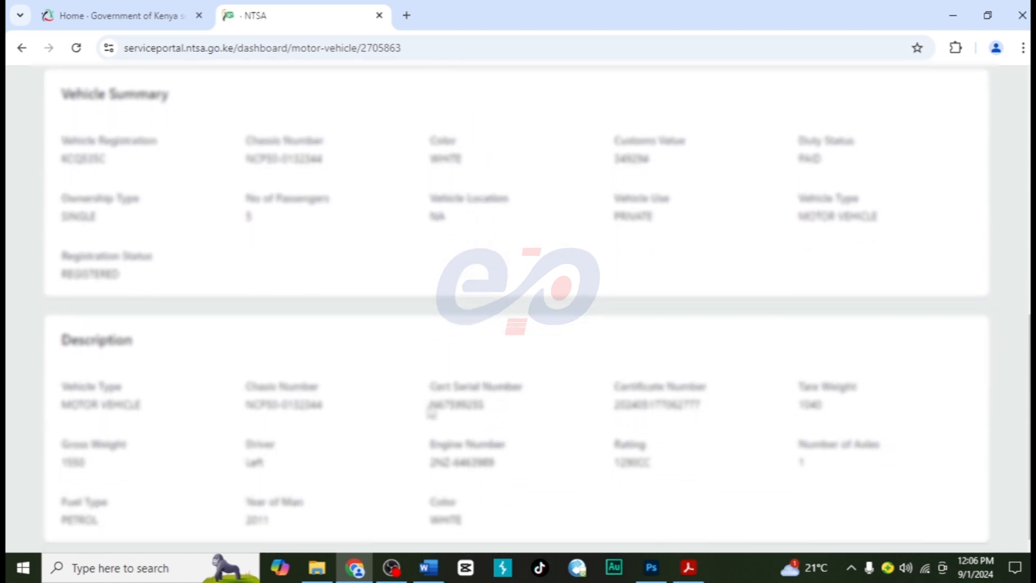
scroll(431, 413, "up", 8)
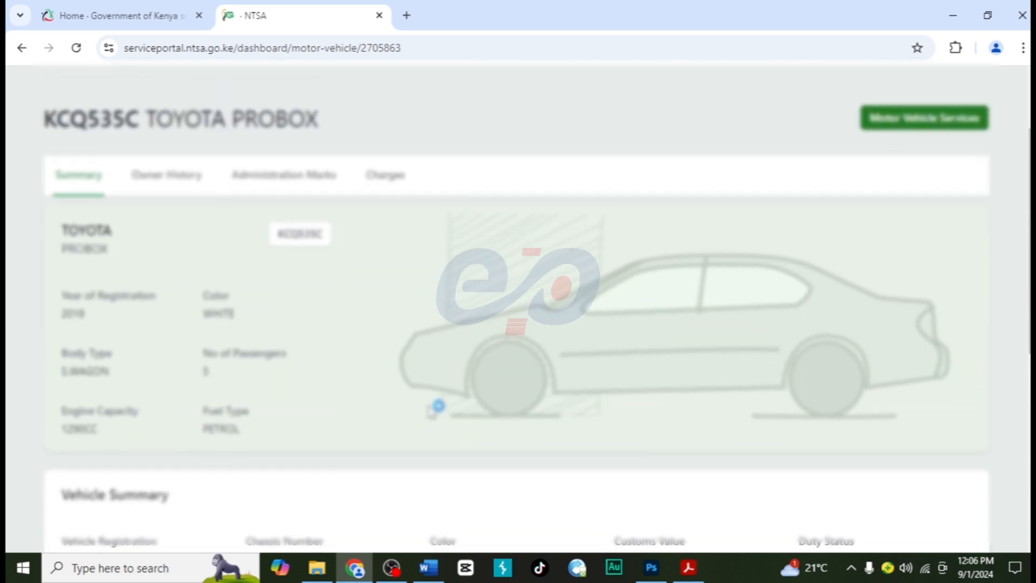
scroll(431, 411, "up", 2)
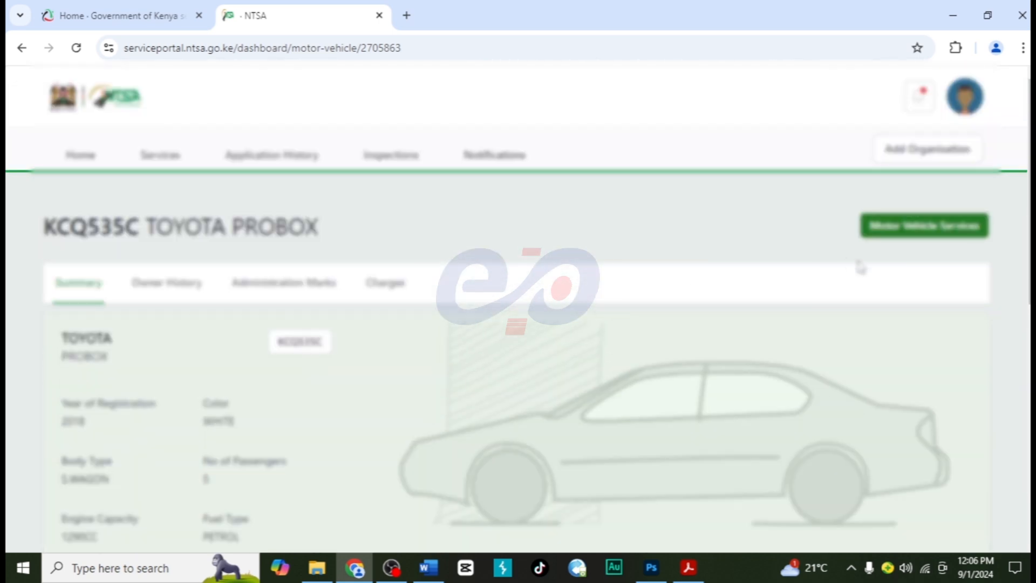
- Start a Reflective Plate application from the Probox's motor vehicle services
left_click(913, 232)
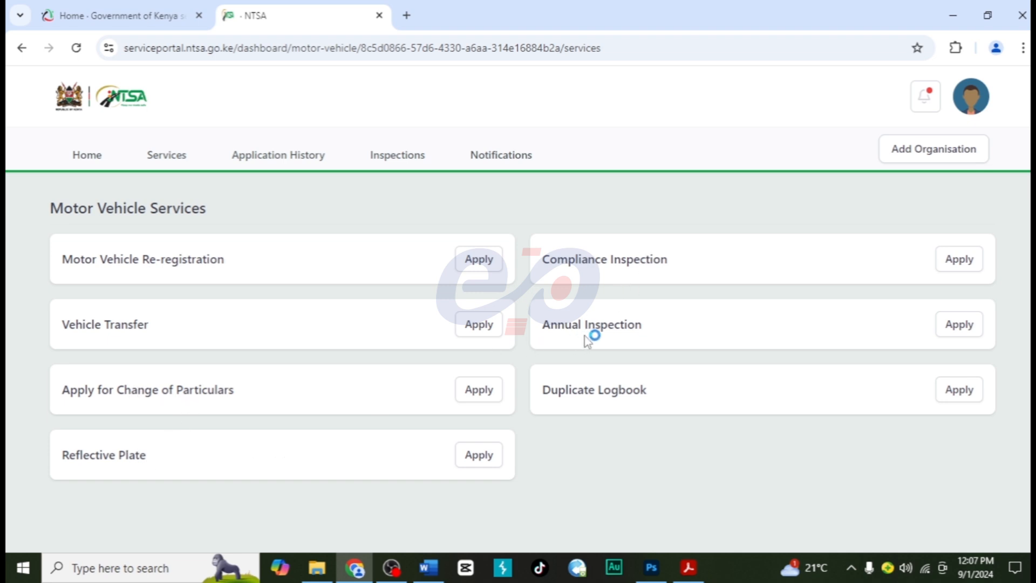
left_click_drag(62, 455, 162, 461)
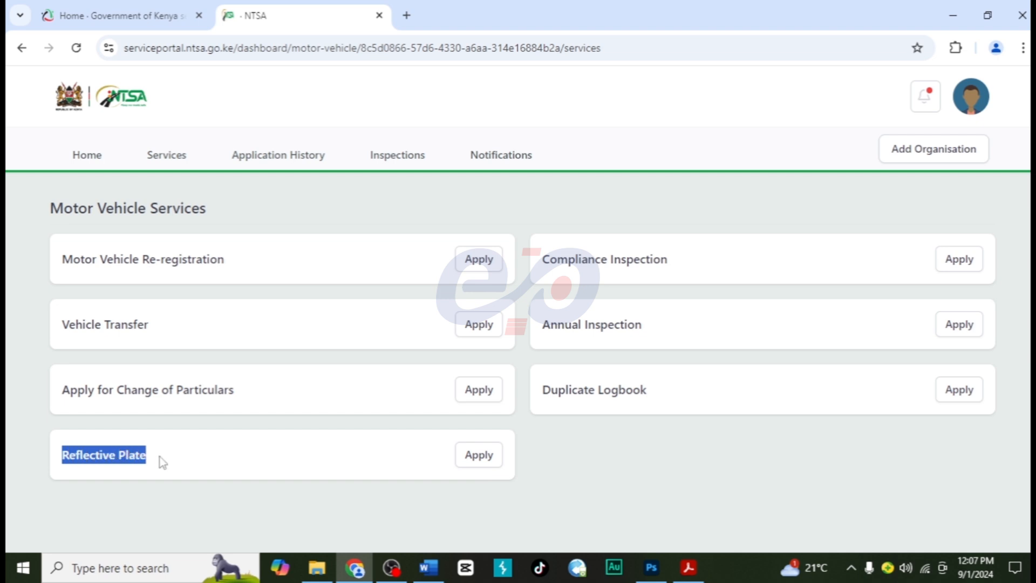
left_click(479, 458)
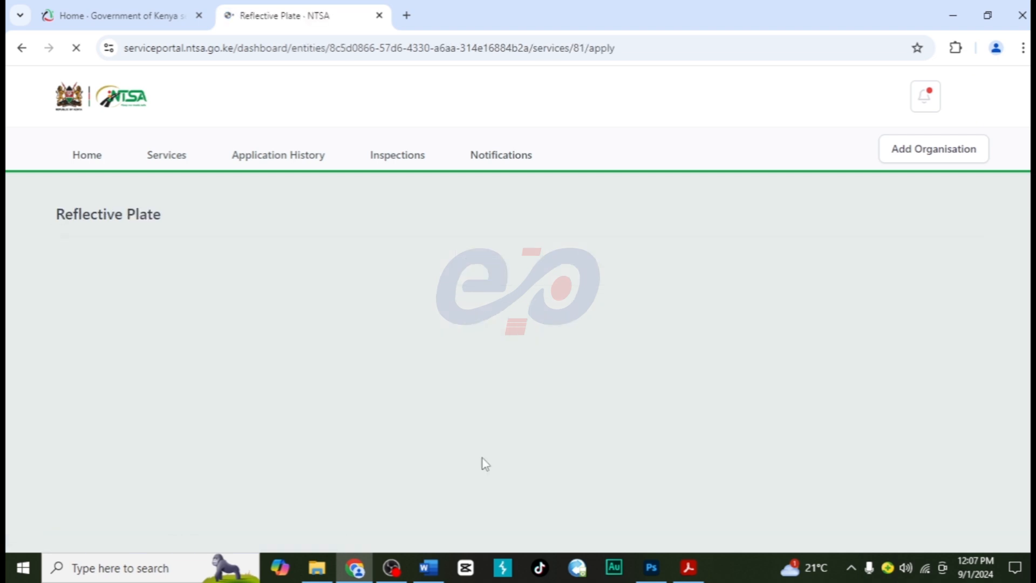
- Review the prefilled vehicle particulars of the Reflective Plate application and continue to the Collection section
scroll(391, 432, "down", 2)
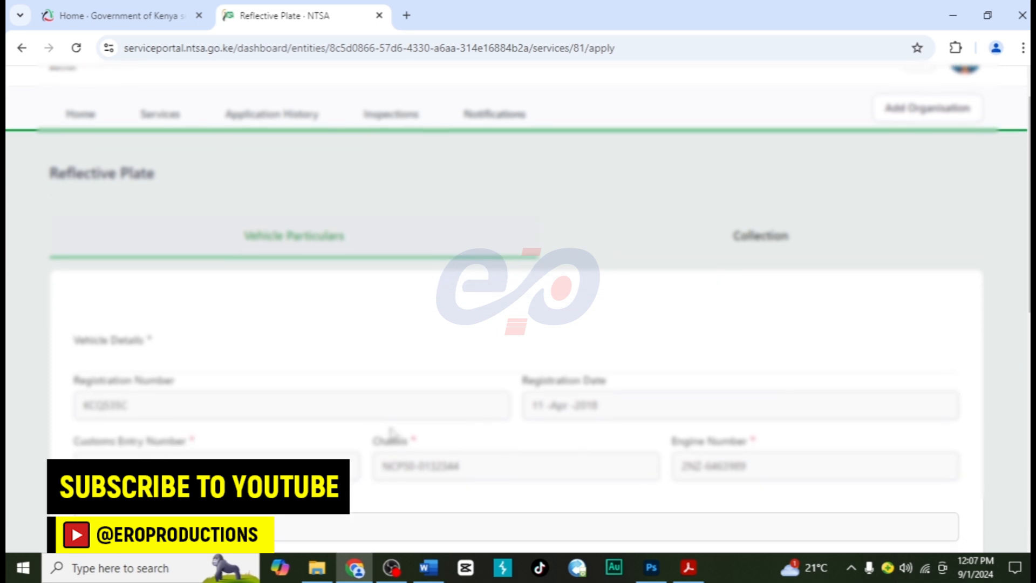
scroll(393, 432, "down", 2)
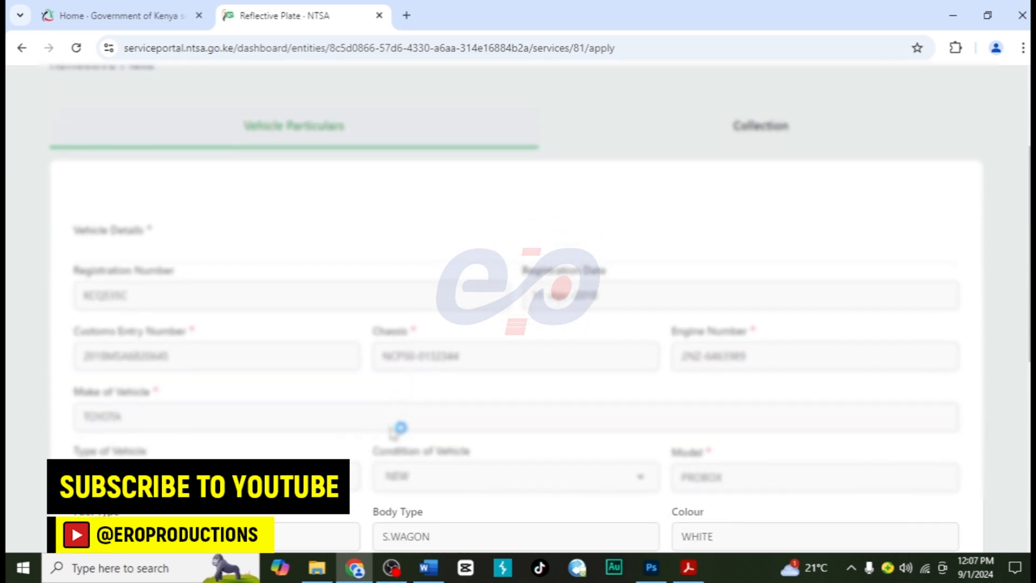
scroll(393, 432, "down", 2)
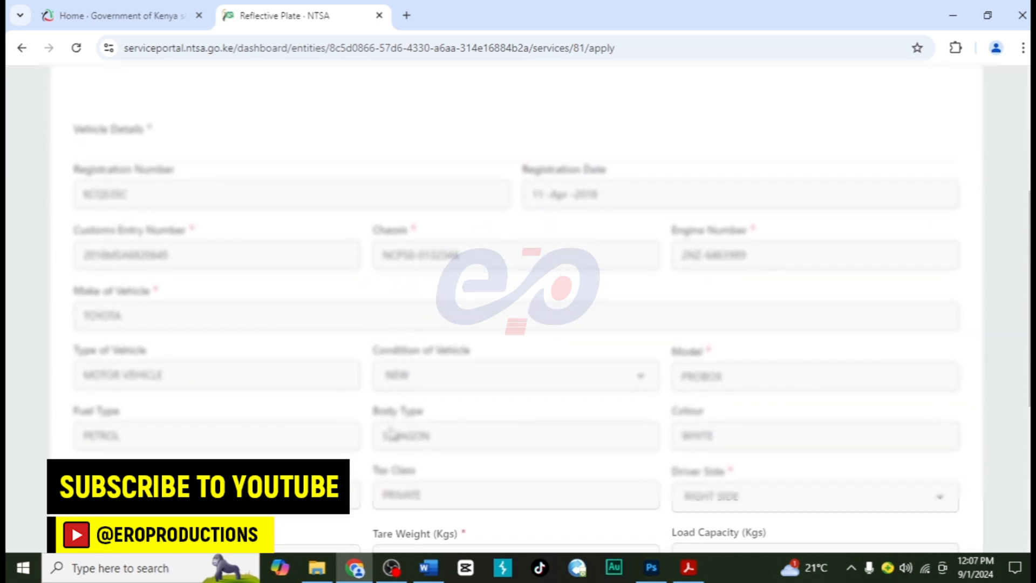
scroll(391, 431, "down", 3)
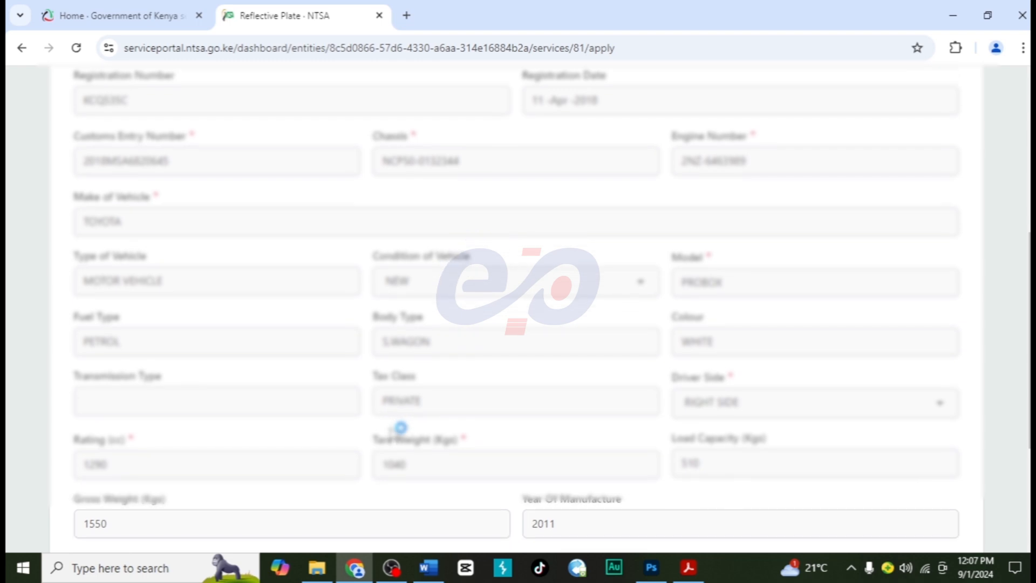
scroll(392, 427, "down", 2)
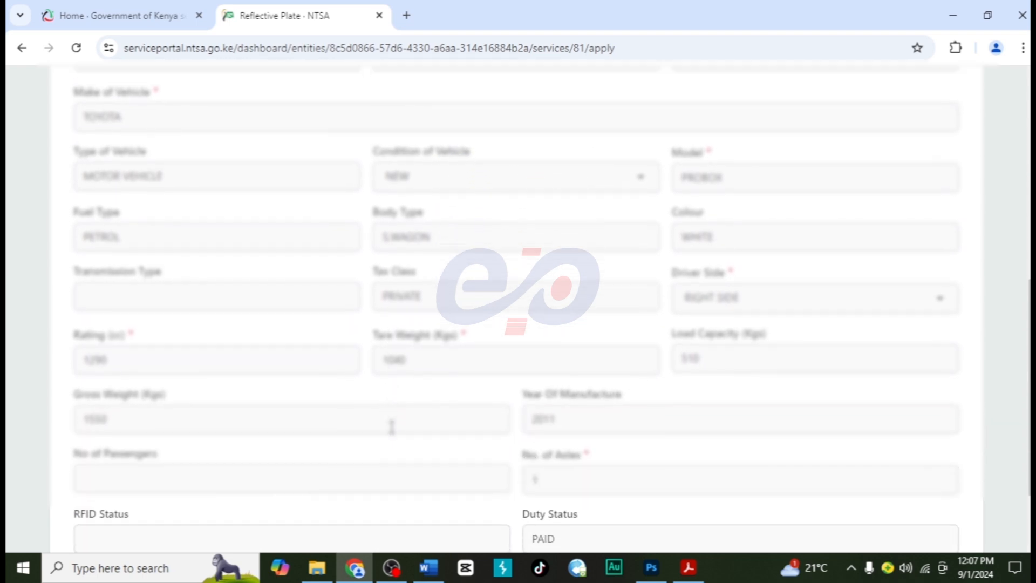
scroll(392, 430, "down", 1)
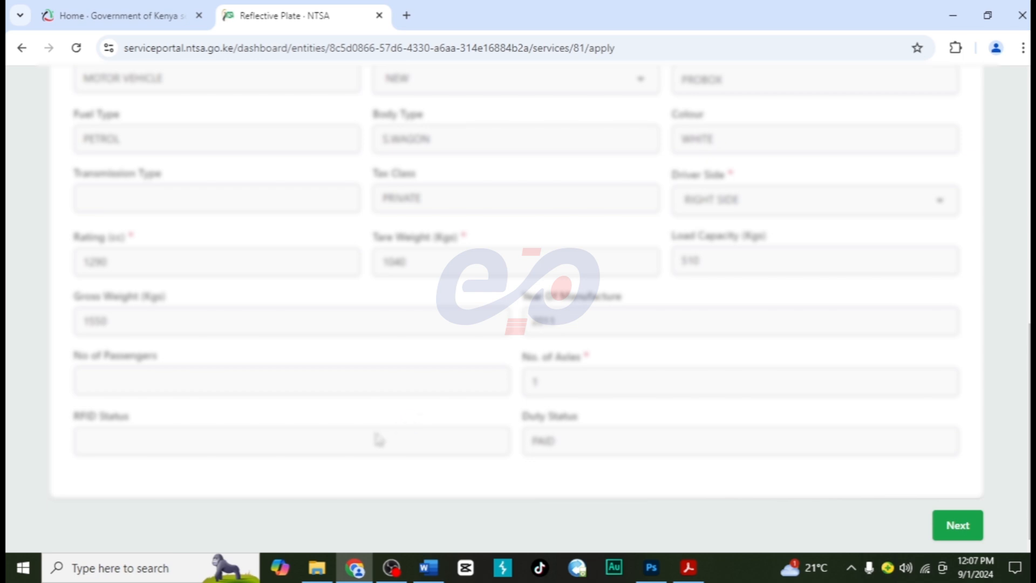
left_click(962, 526)
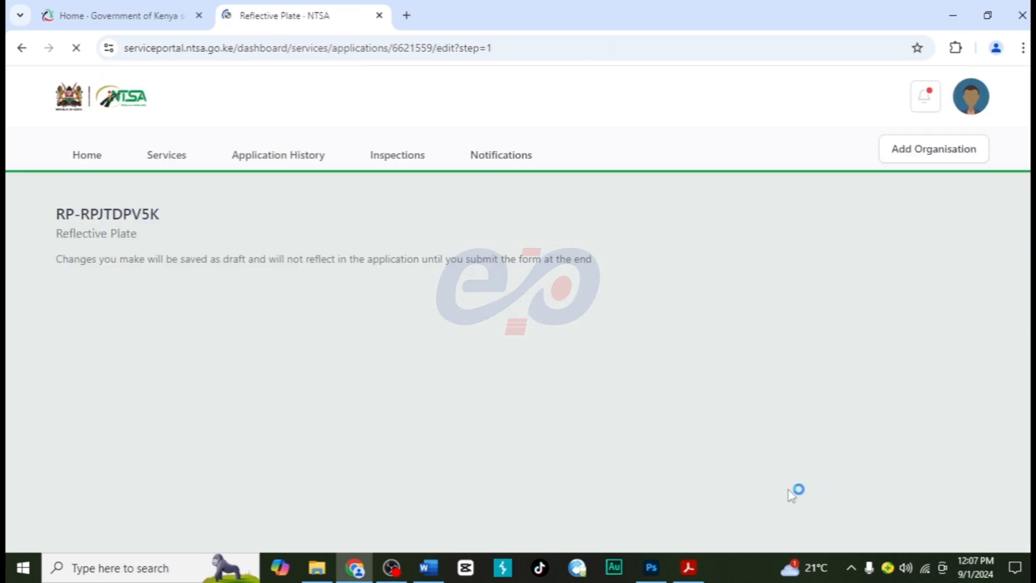
- Set the reason for the reflective plate to New Generation and highlight the instruction about uploading a single combined PDF
scroll(445, 435, "down", 1)
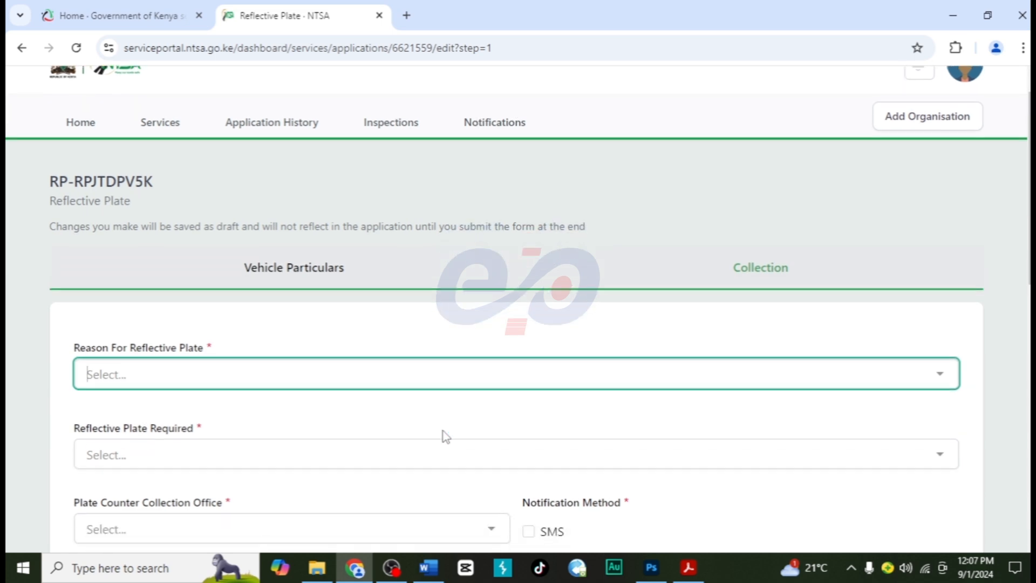
left_click(211, 375)
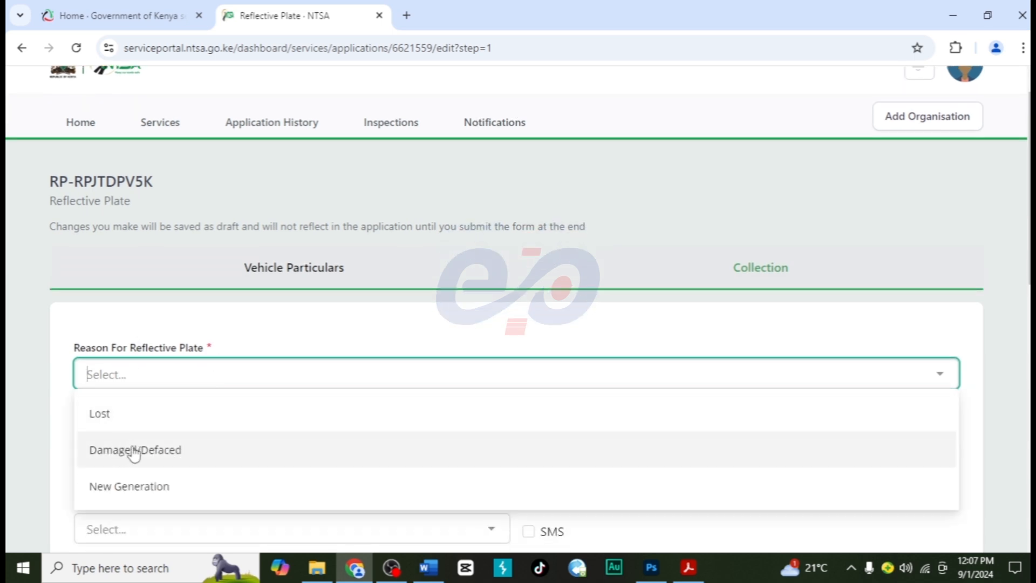
left_click(134, 488)
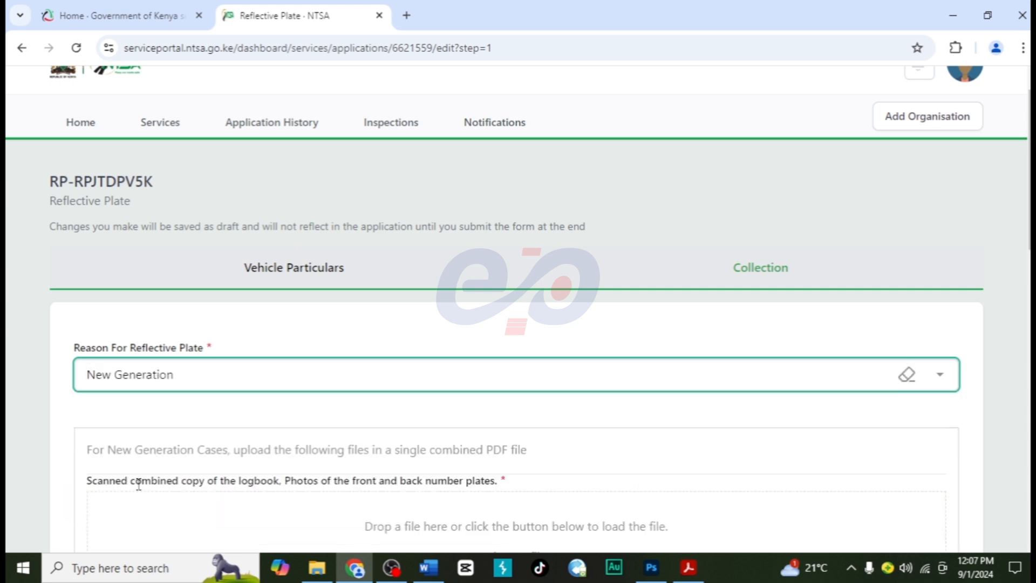
scroll(249, 463, "down", 2)
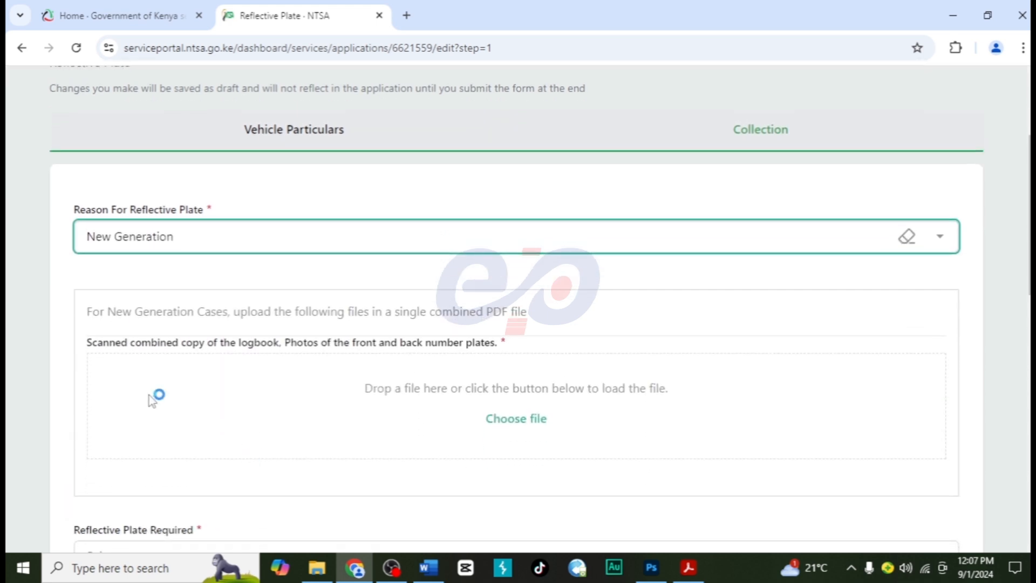
left_click_drag(91, 315, 519, 324)
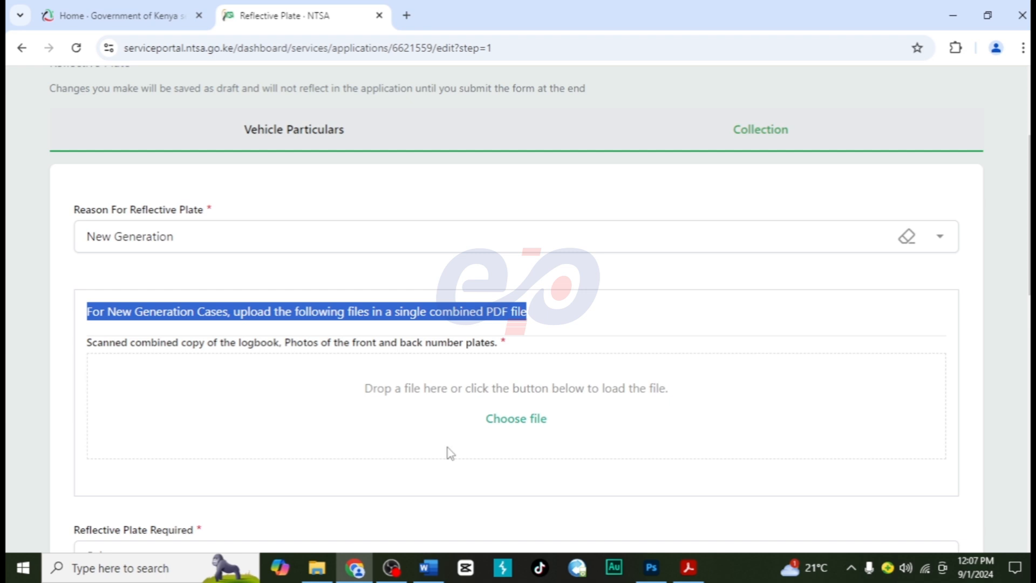
- Switch to Word and look through the document with the logbook pages and the vehicle's front and rear photos
left_click(427, 567)
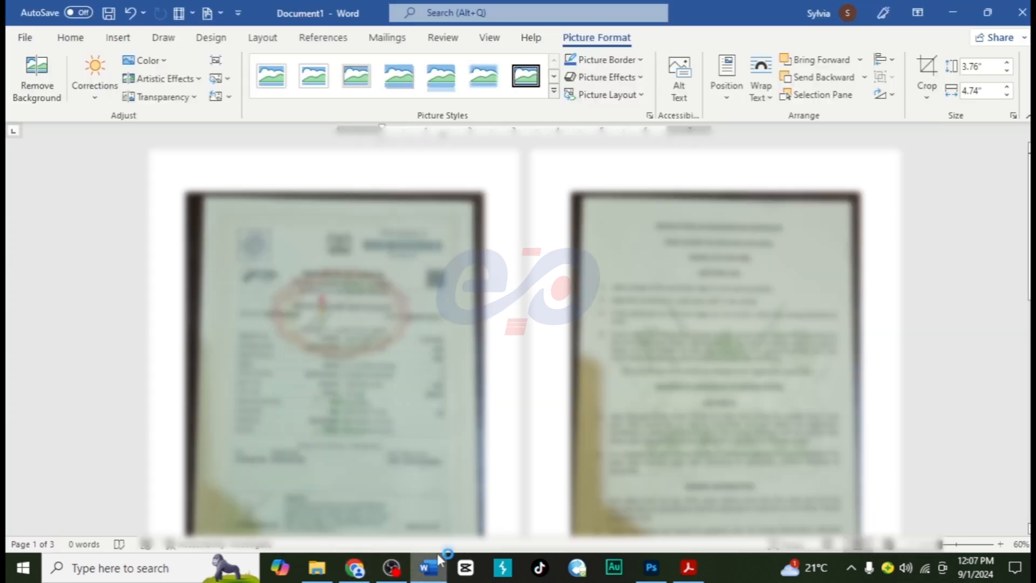
scroll(532, 446, "down", 5)
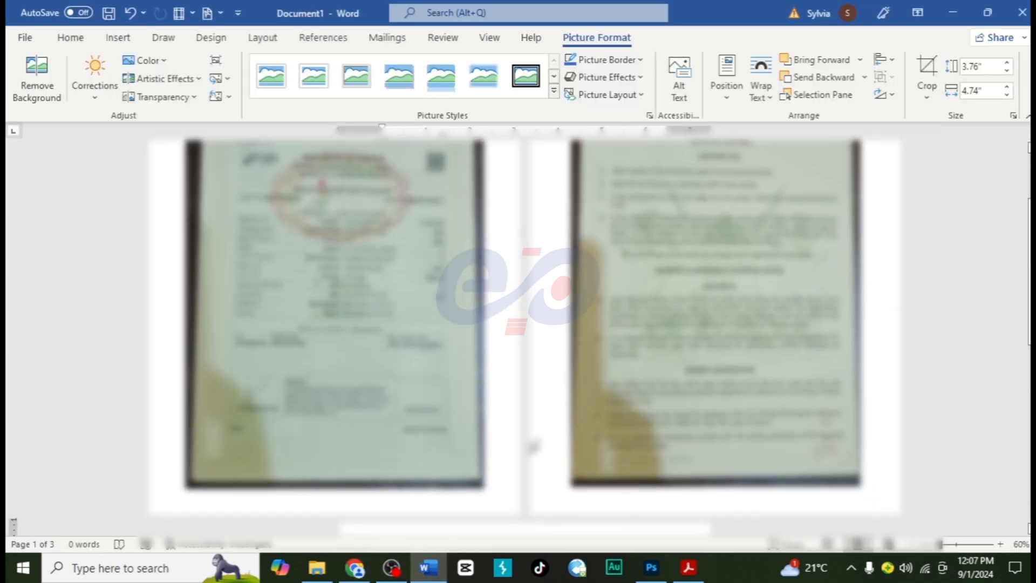
scroll(537, 440, "down", 6)
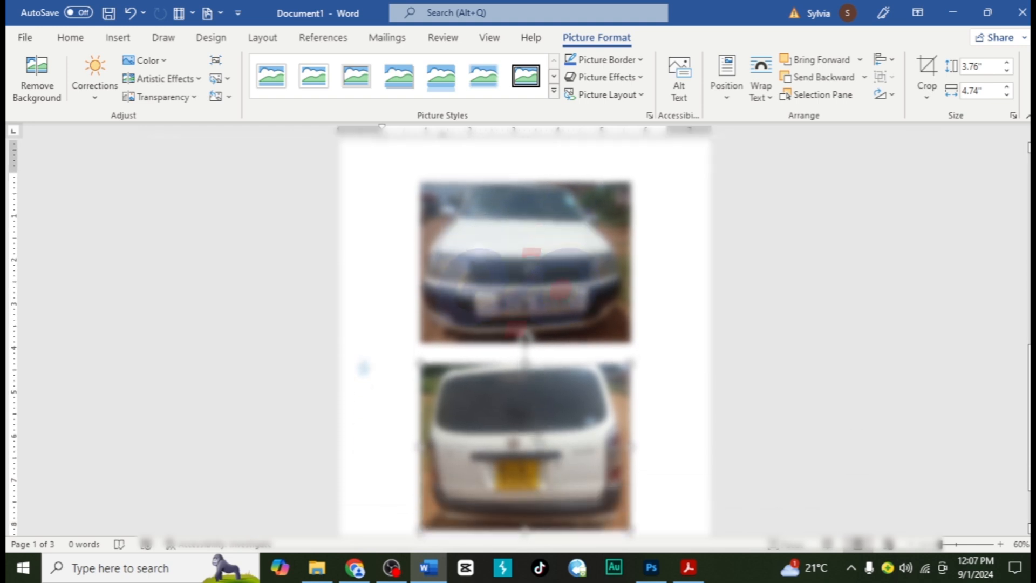
- Look through the combined car details PDF in Acrobat and return to the Reflective Plate application in Chrome
left_click(688, 567)
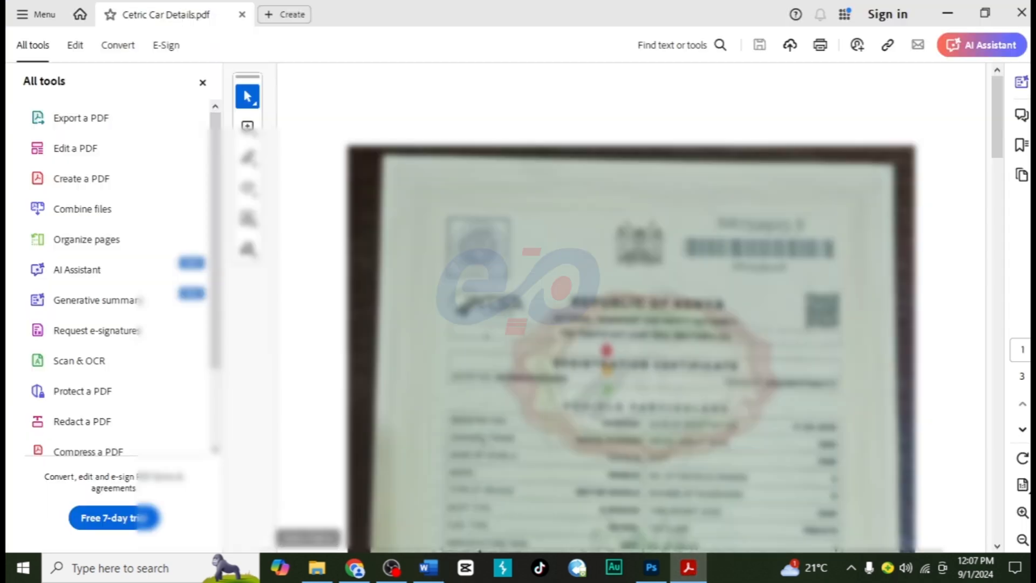
scroll(631, 308, "down", 15)
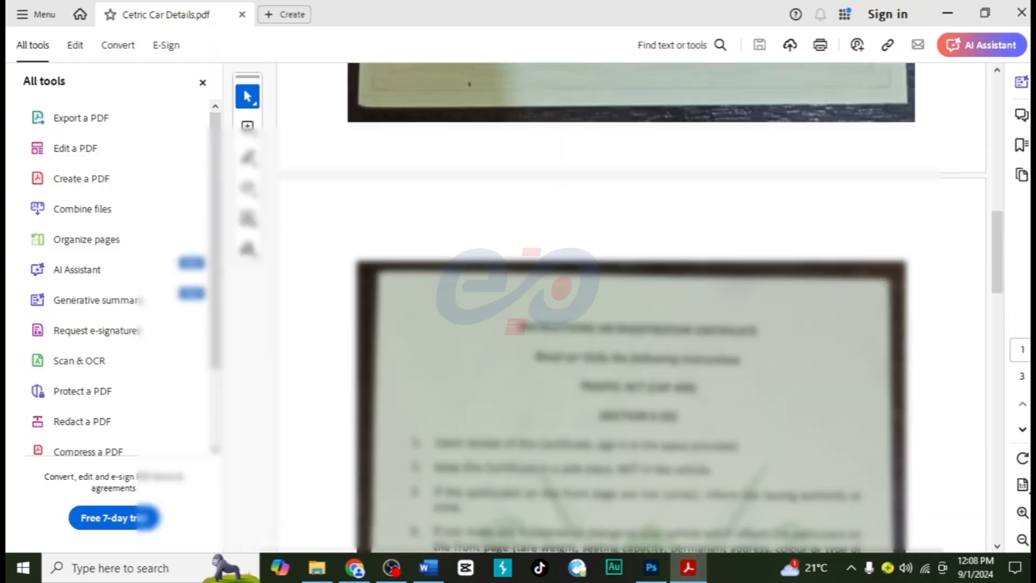
scroll(581, 361, "down", 14)
scroll(580, 361, "up", 20)
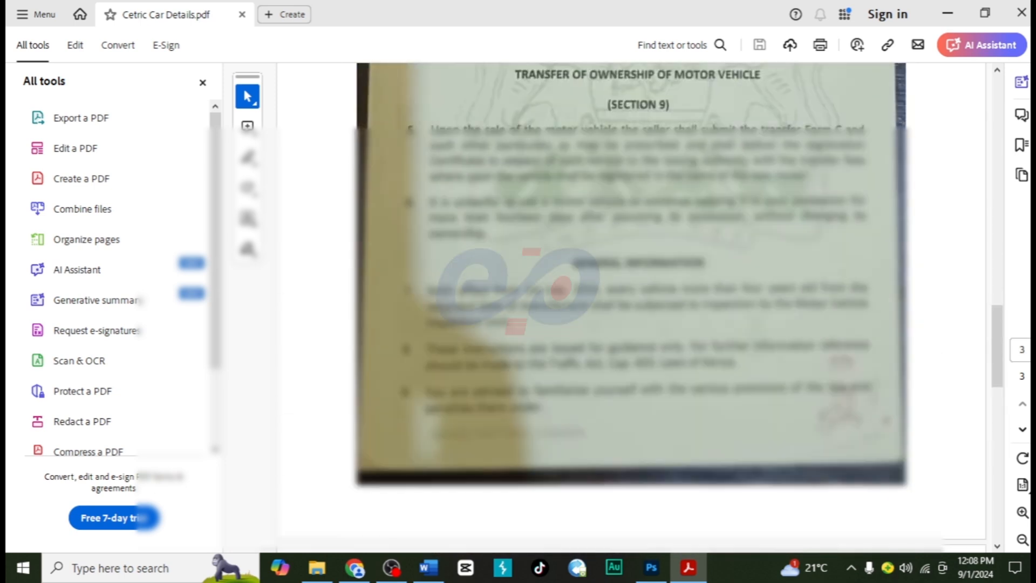
scroll(581, 361, "up", 10)
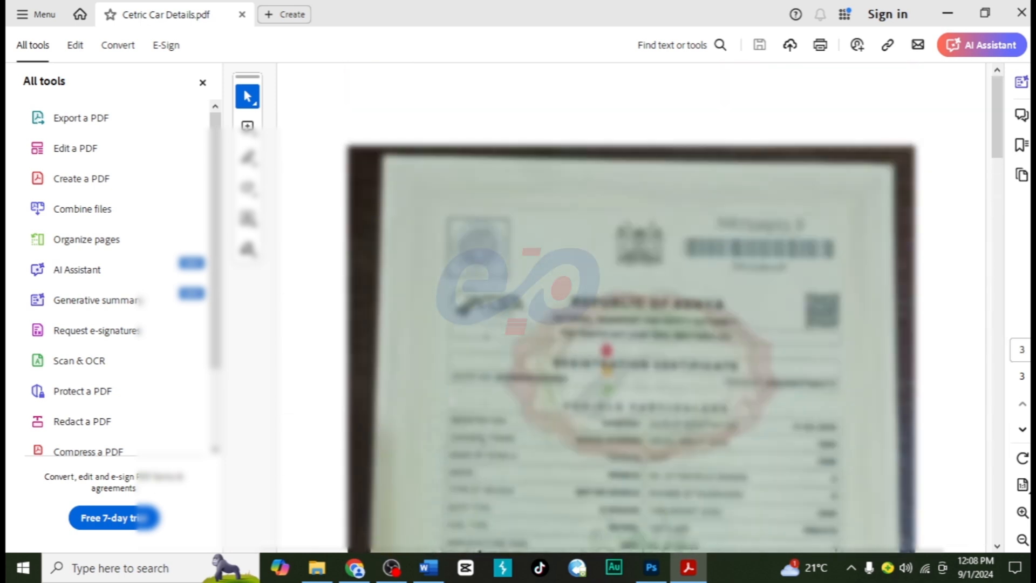
left_click(356, 567)
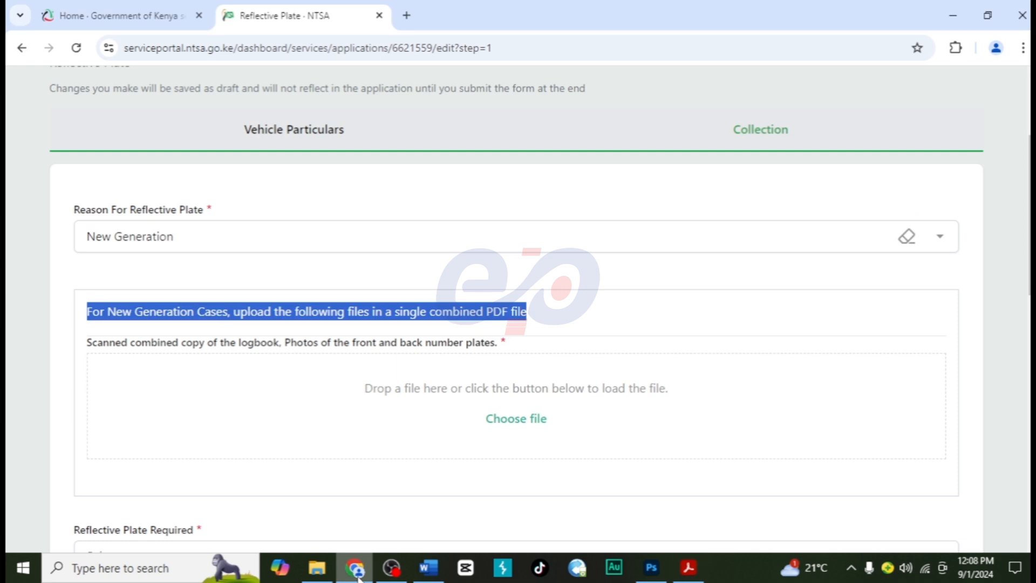
- Upload the combined car details PDF from the Downloads folder as the logbook and number plate photos document
left_click(519, 421)
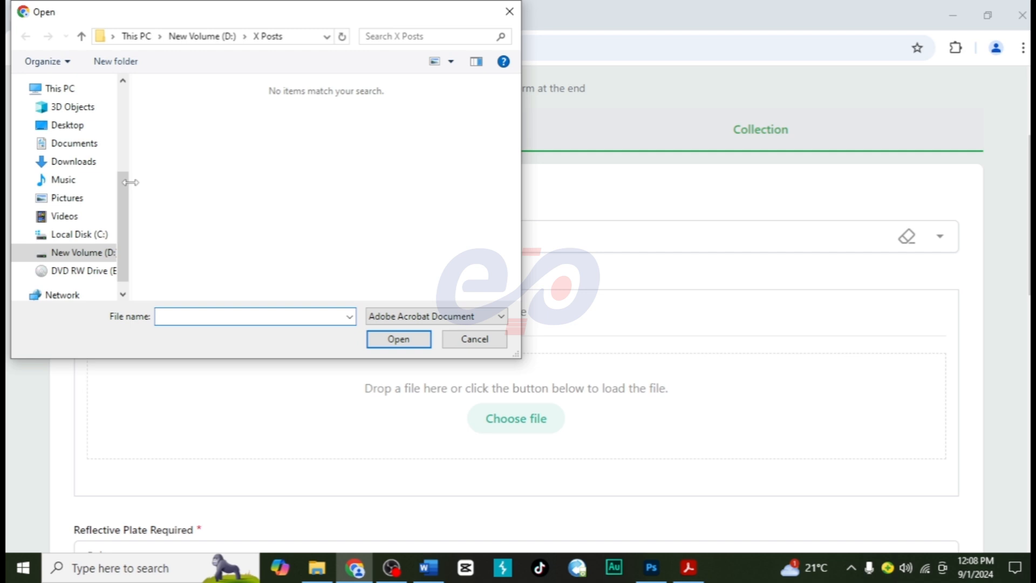
left_click(95, 163)
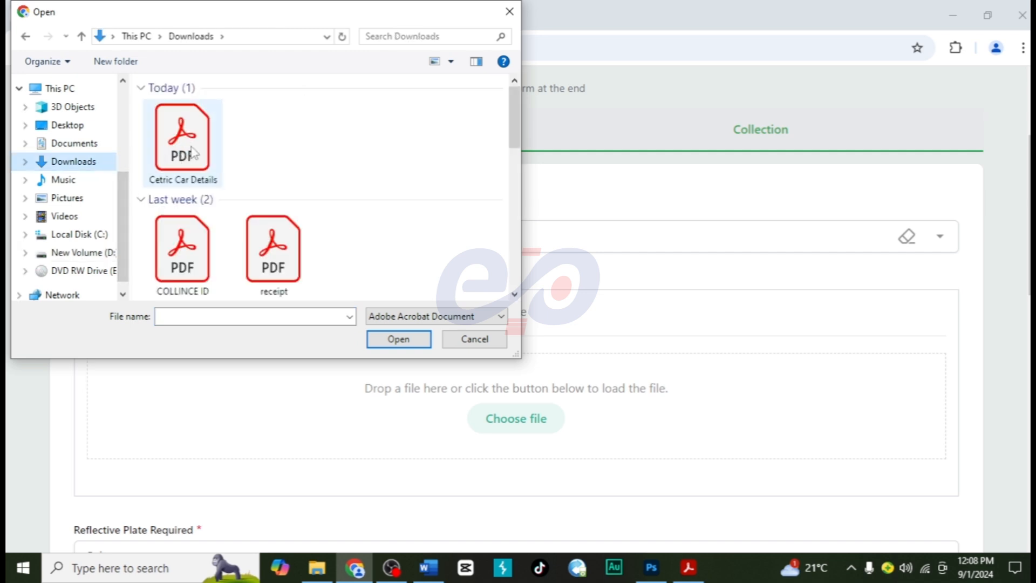
left_click(194, 154)
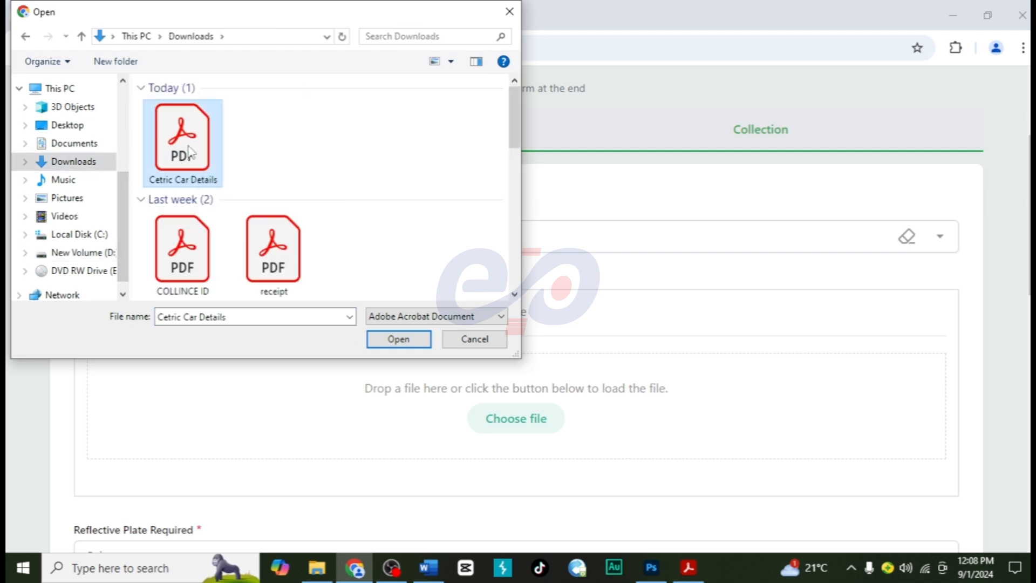
left_click(379, 338)
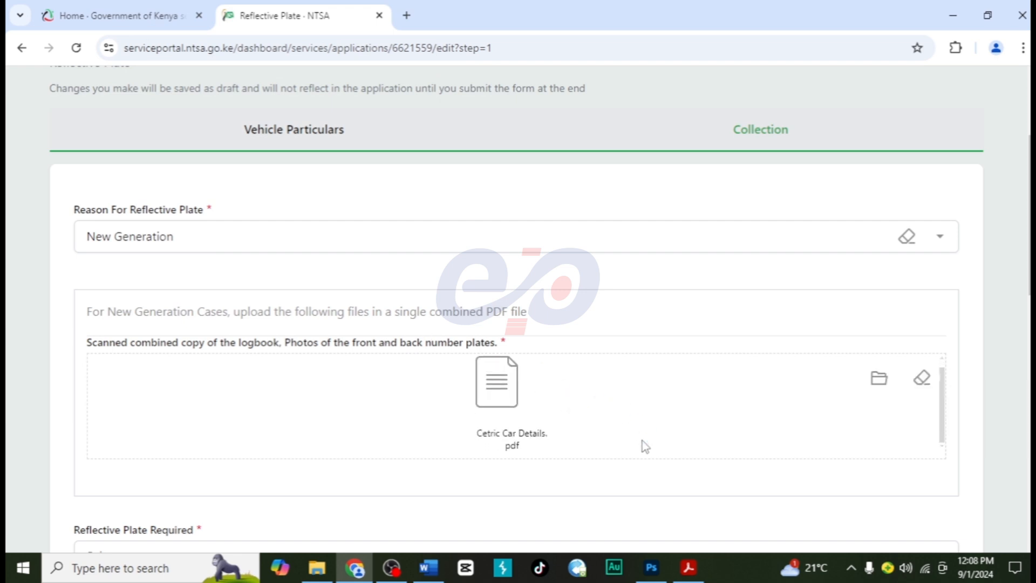
- Request both front and back plates, with an Oblong front number plate and a Square back number plate
scroll(681, 505, "down", 3)
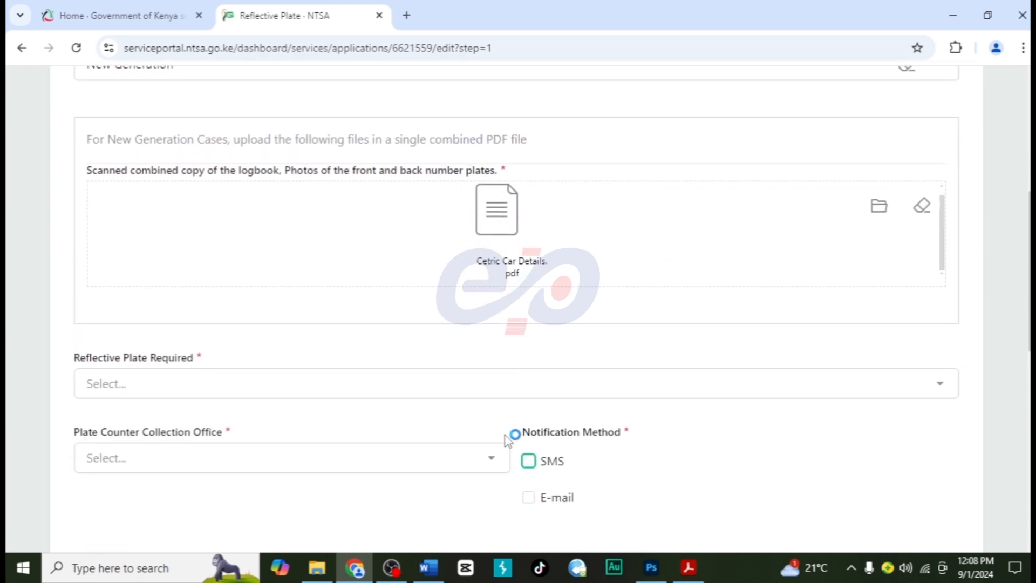
left_click(132, 384)
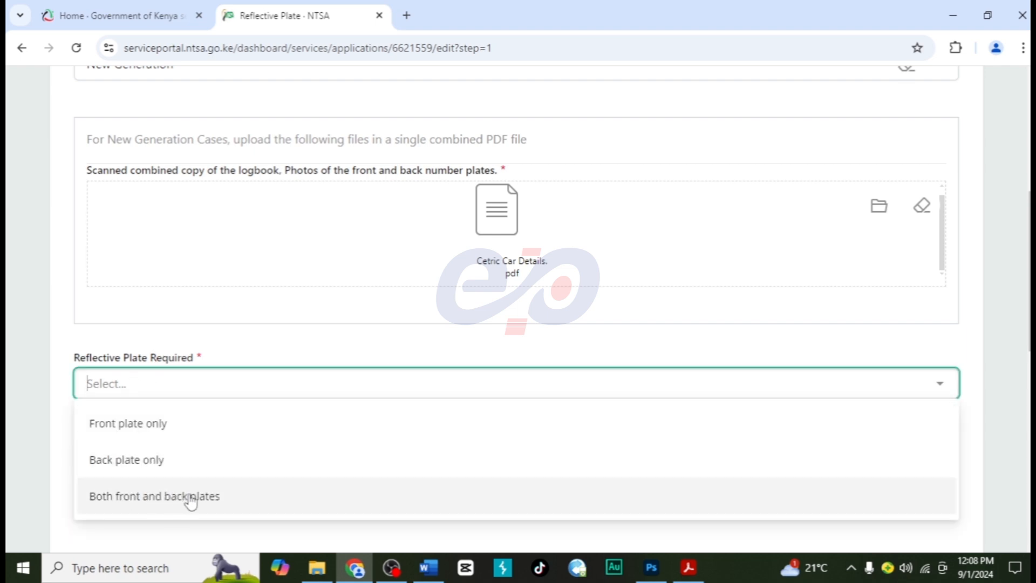
left_click(190, 499)
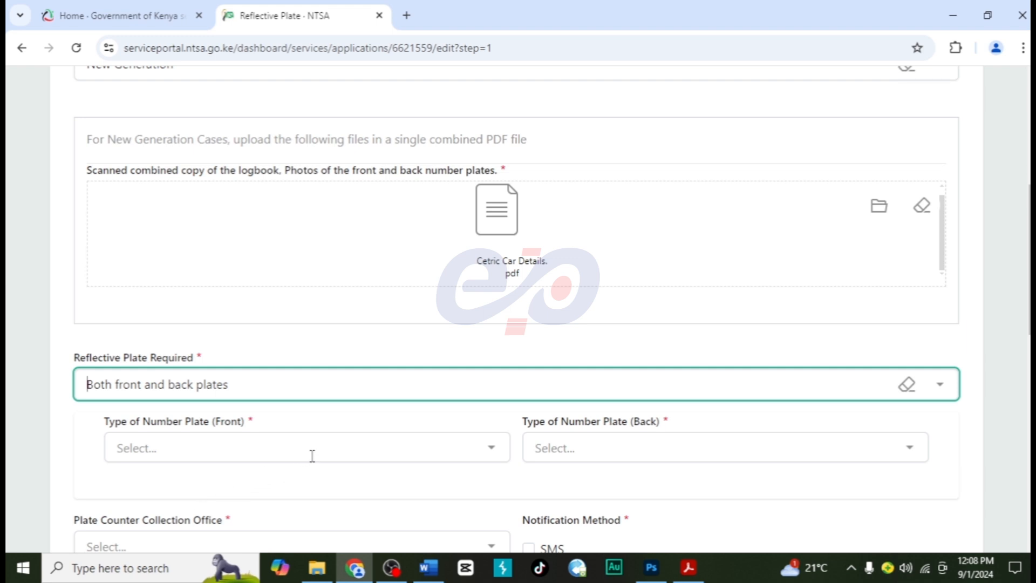
scroll(286, 453, "down", 1)
left_click(301, 436)
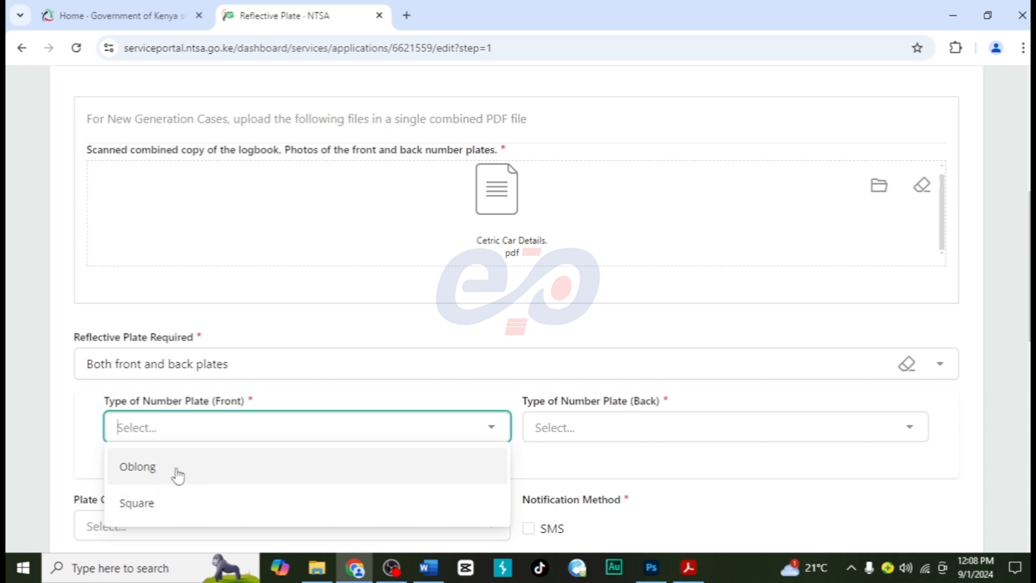
left_click(179, 474)
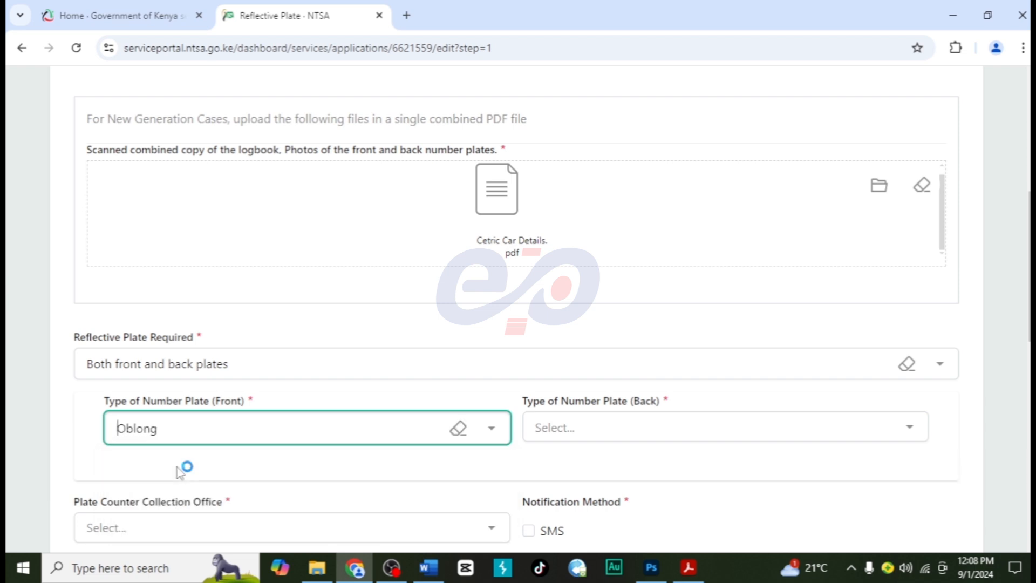
left_click(560, 429)
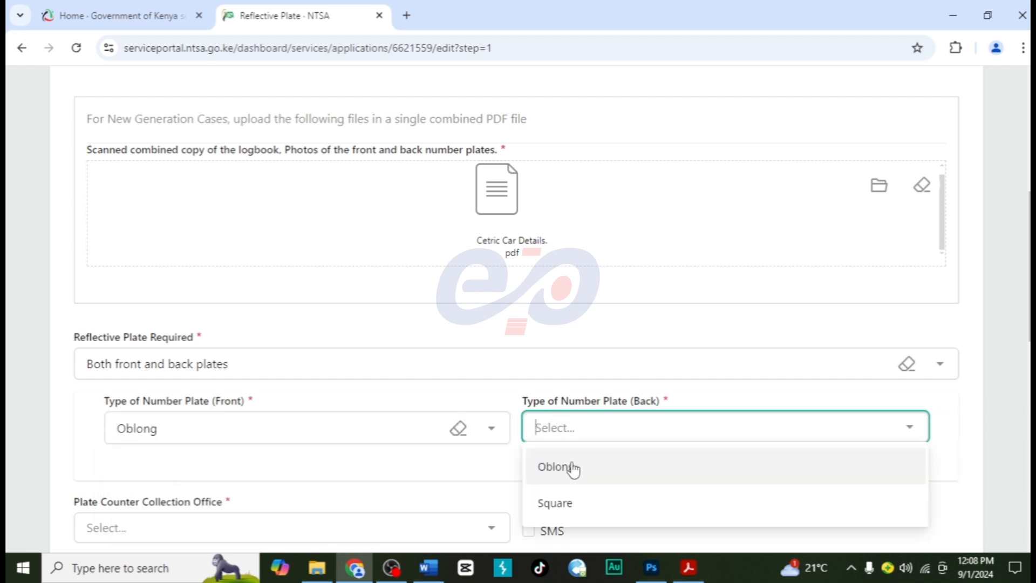
left_click(568, 506)
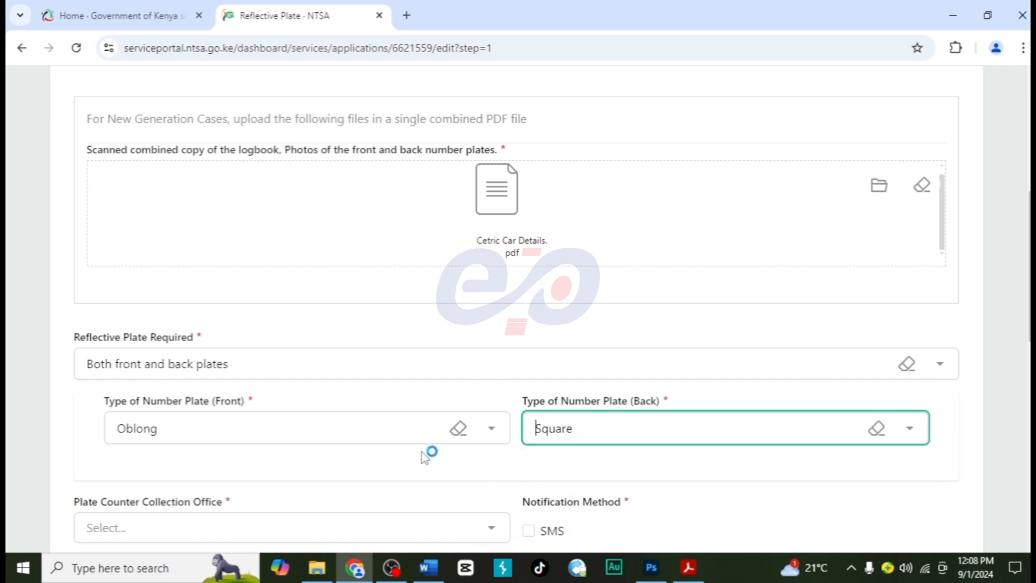
- Set the plate counter collection office to Kakamega and choose SMS as the notification method
scroll(402, 460, "down", 2)
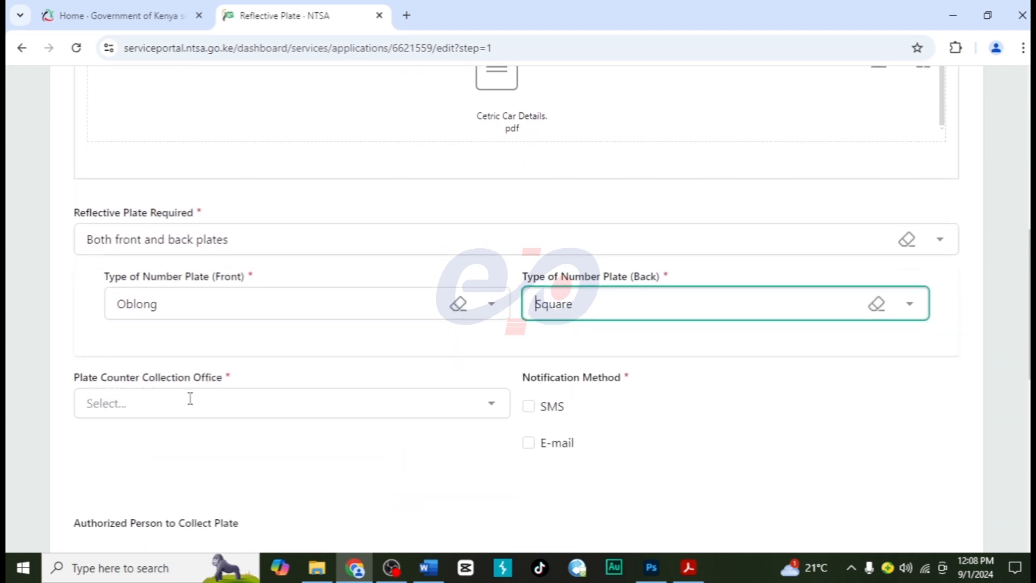
left_click(190, 398)
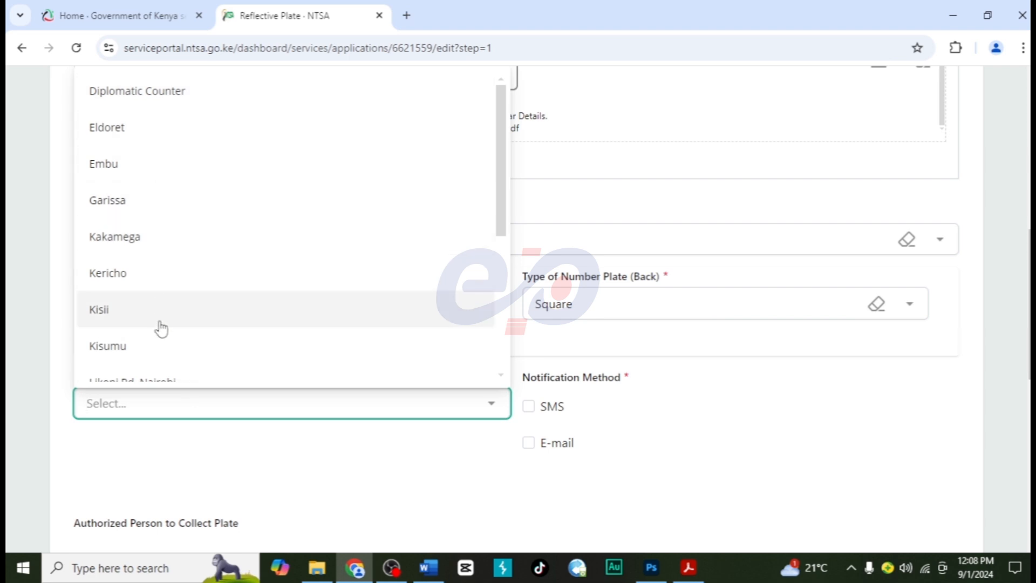
left_click(185, 252)
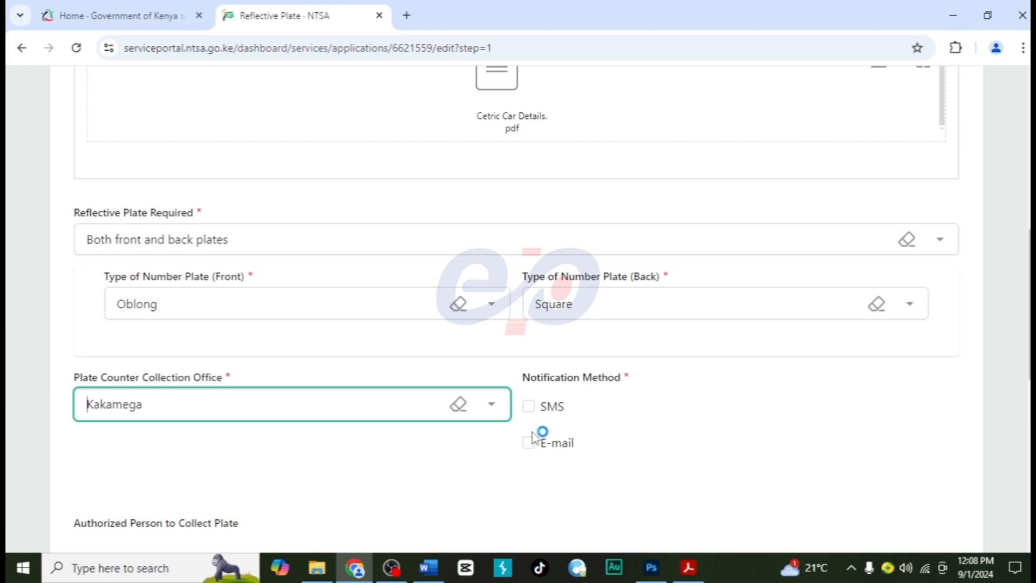
left_click(530, 407)
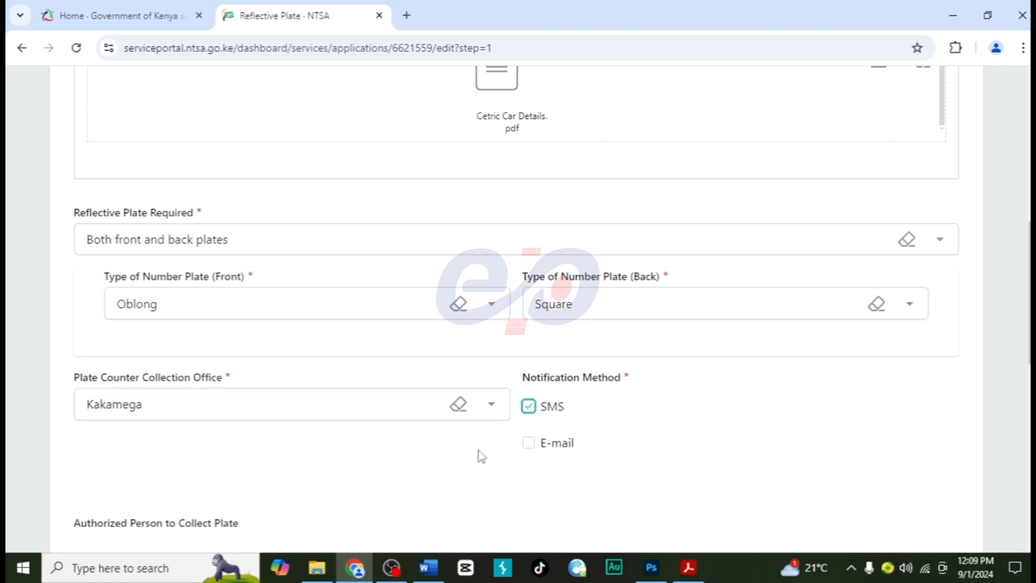
- Look up the authorized person to collect the plate by National Identification, using their ID number and first name
scroll(481, 456, "down", 3)
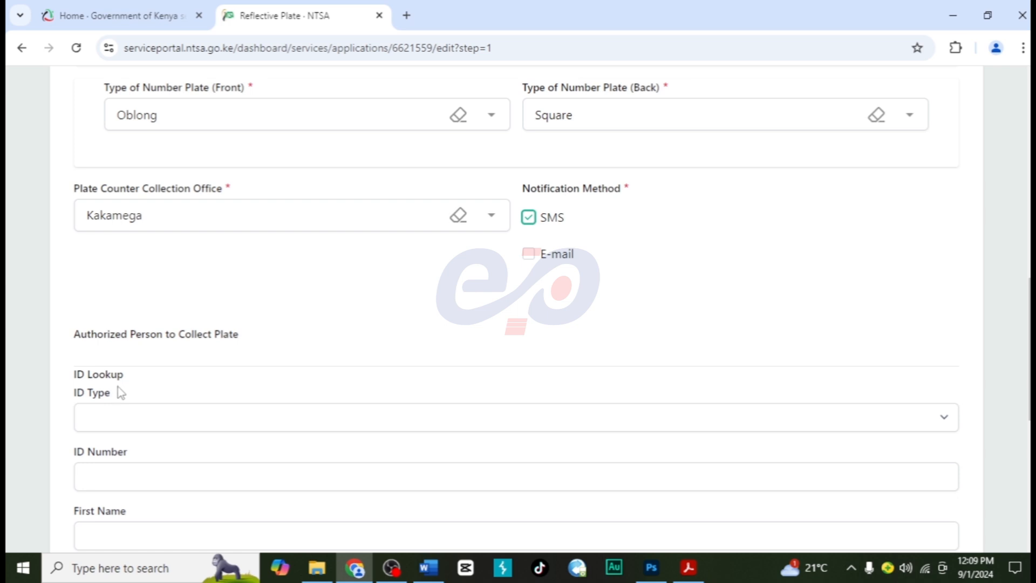
left_click(122, 423)
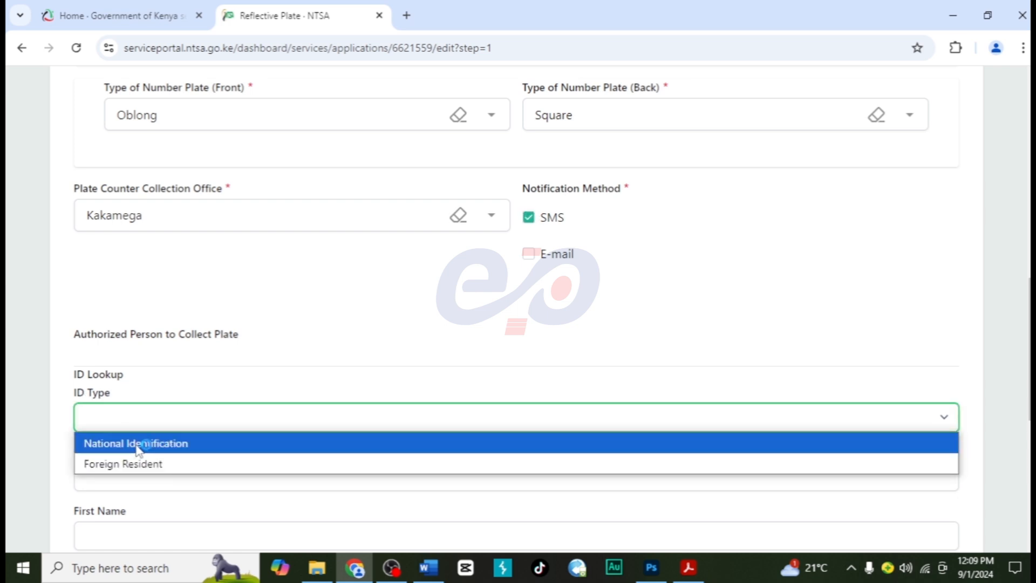
left_click(140, 446)
scroll(211, 435, "down", 2)
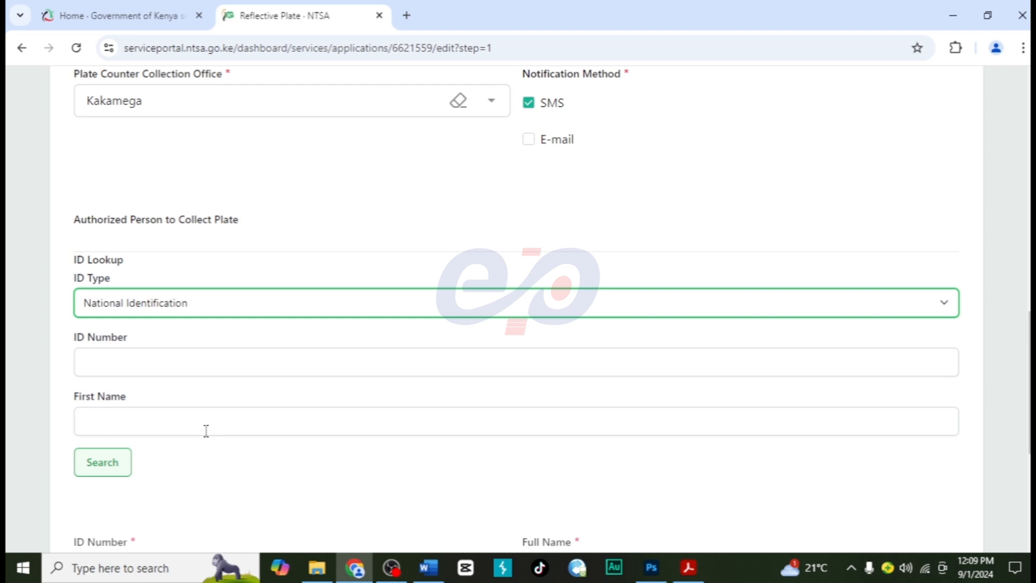
left_click(136, 367)
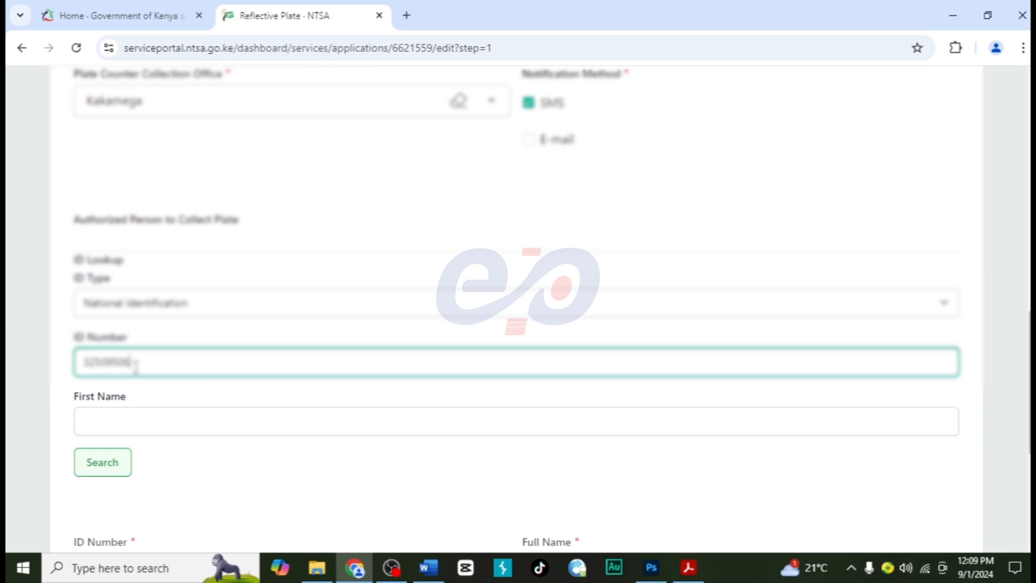
left_click(122, 416)
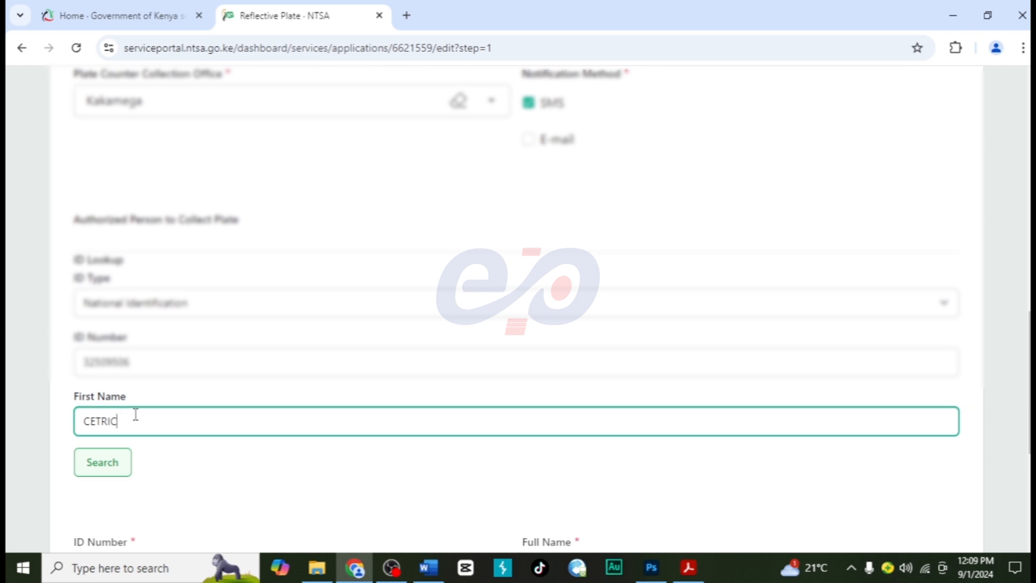
left_click(115, 471)
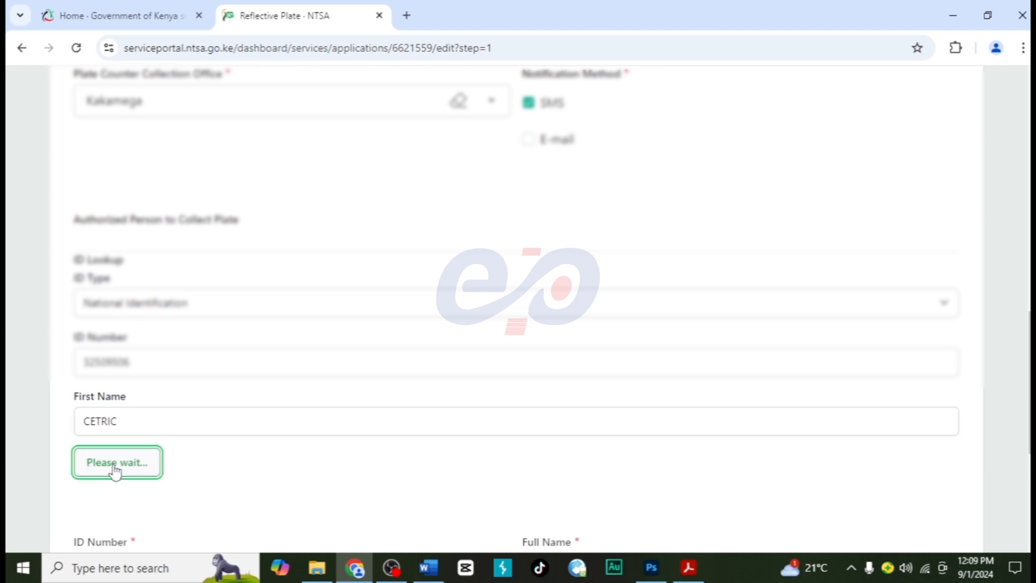
- Enter the authorized person's phone number and confirm the declaration that the application details are true
scroll(226, 477, "down", 2)
scroll(226, 478, "down", 1)
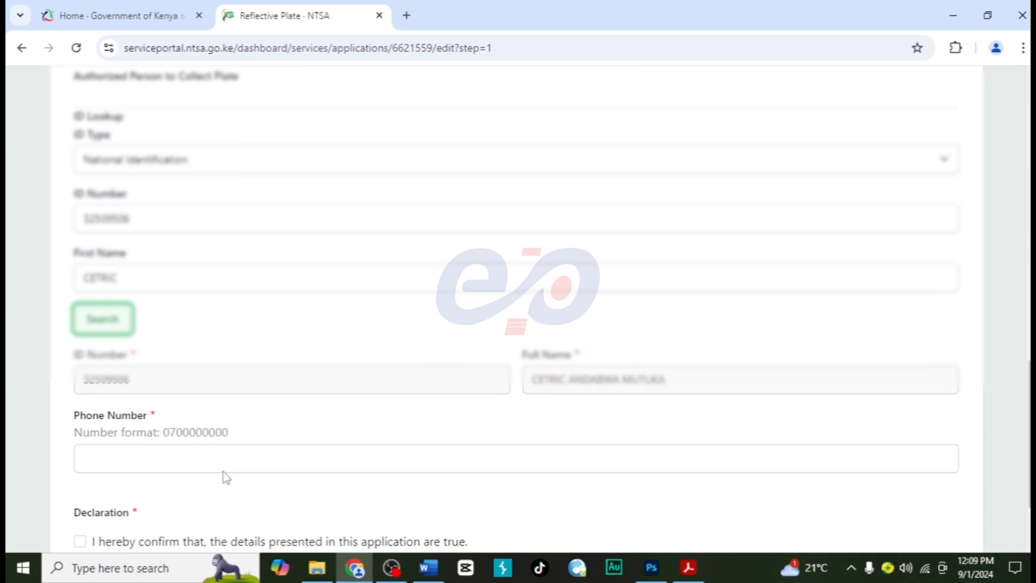
left_click(184, 450)
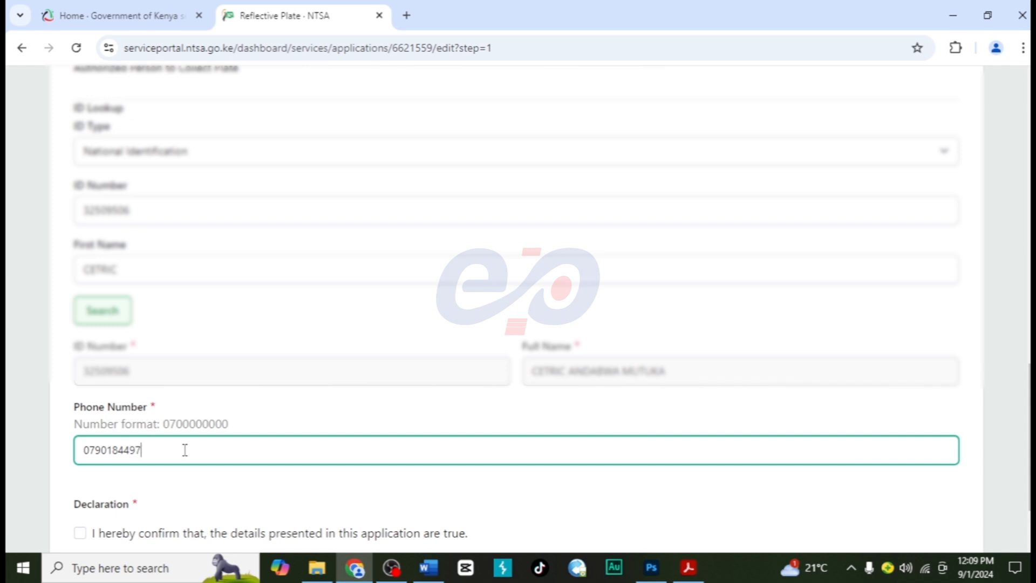
scroll(184, 456, "down", 2)
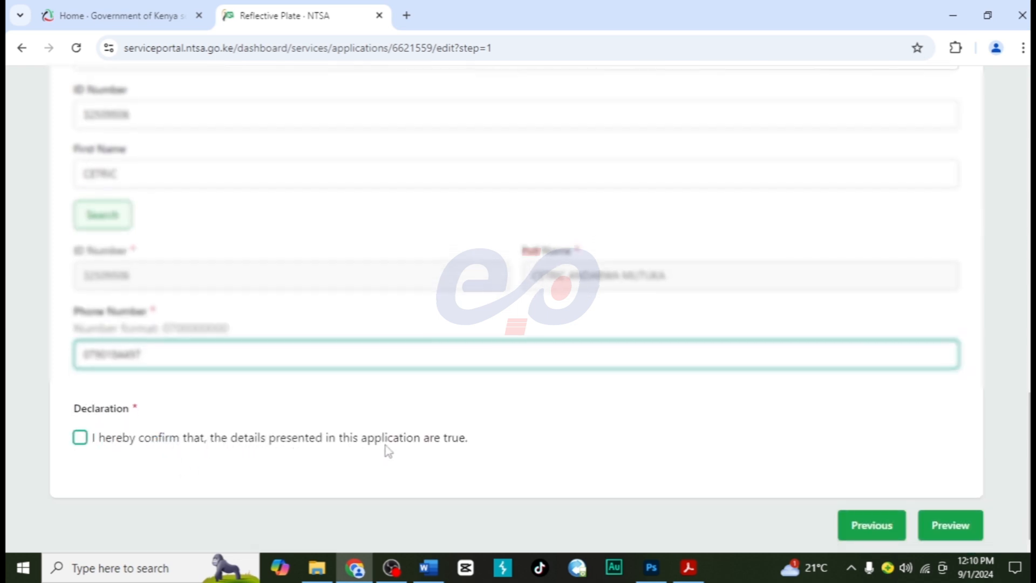
left_click(80, 438)
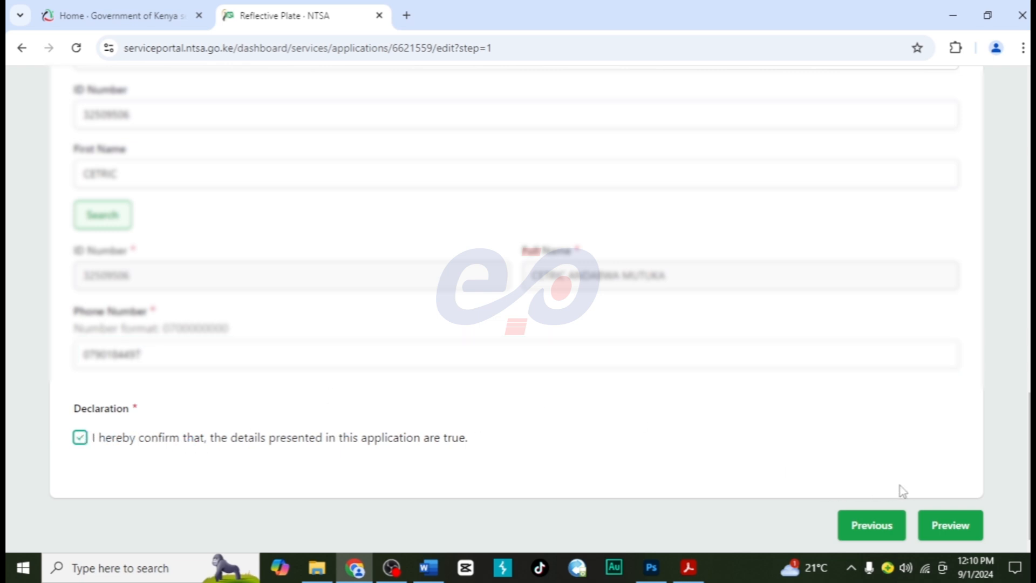
- Preview the application, review its vehicle, plate, collection and declaration details, and complete it to proceed to payment
left_click(951, 528)
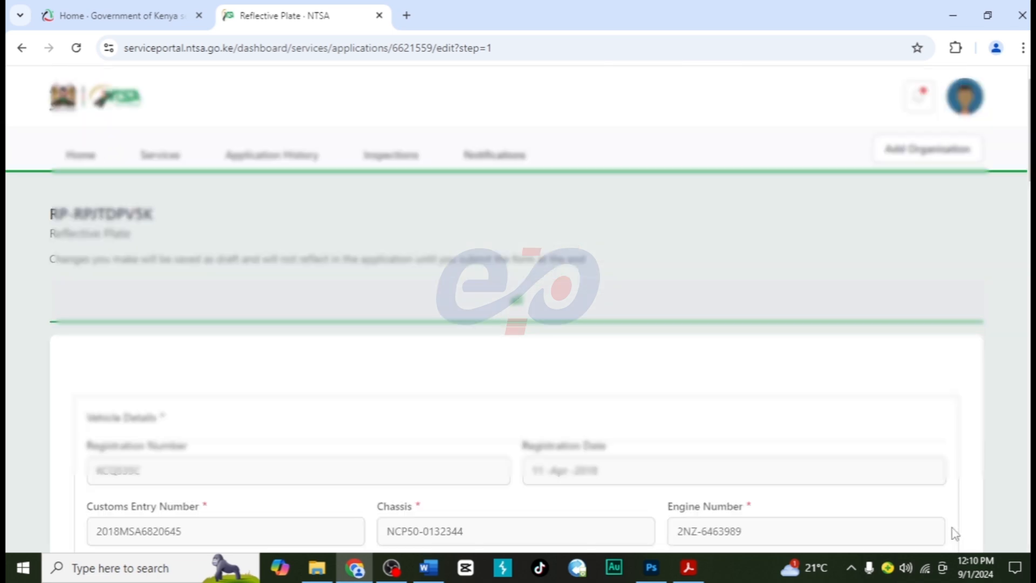
scroll(608, 456, "down", 5)
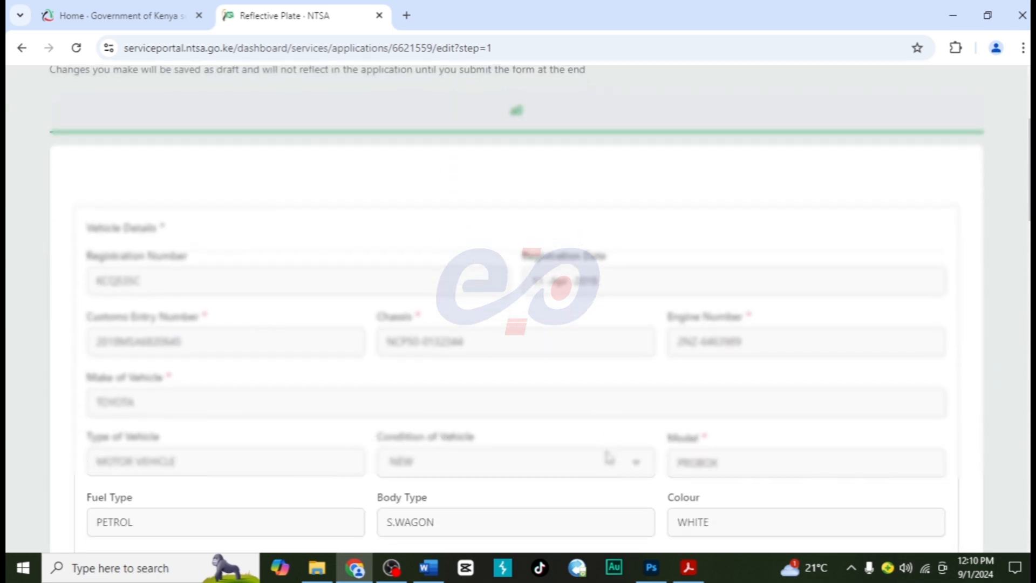
scroll(609, 454, "down", 5)
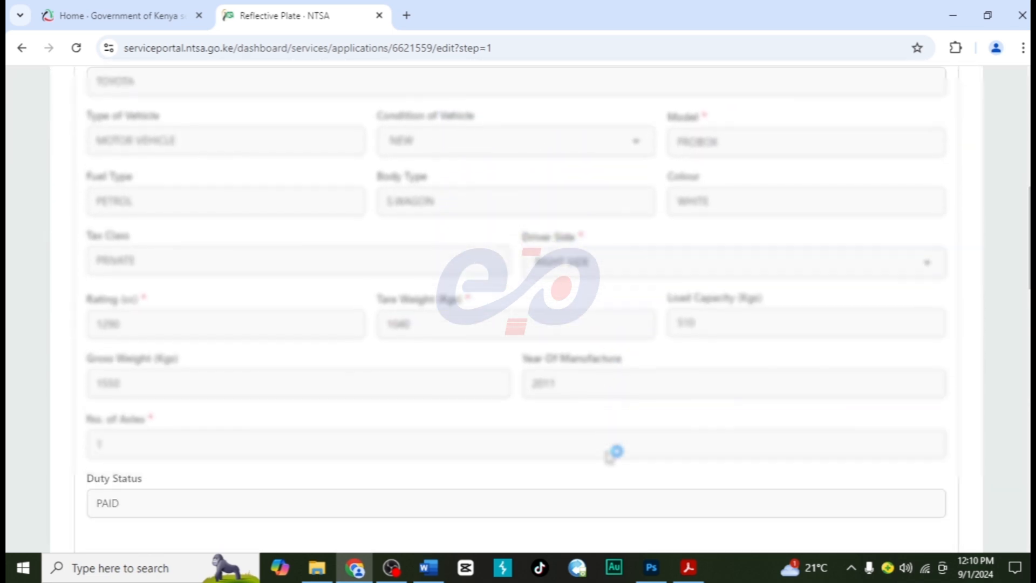
scroll(608, 457, "down", 4)
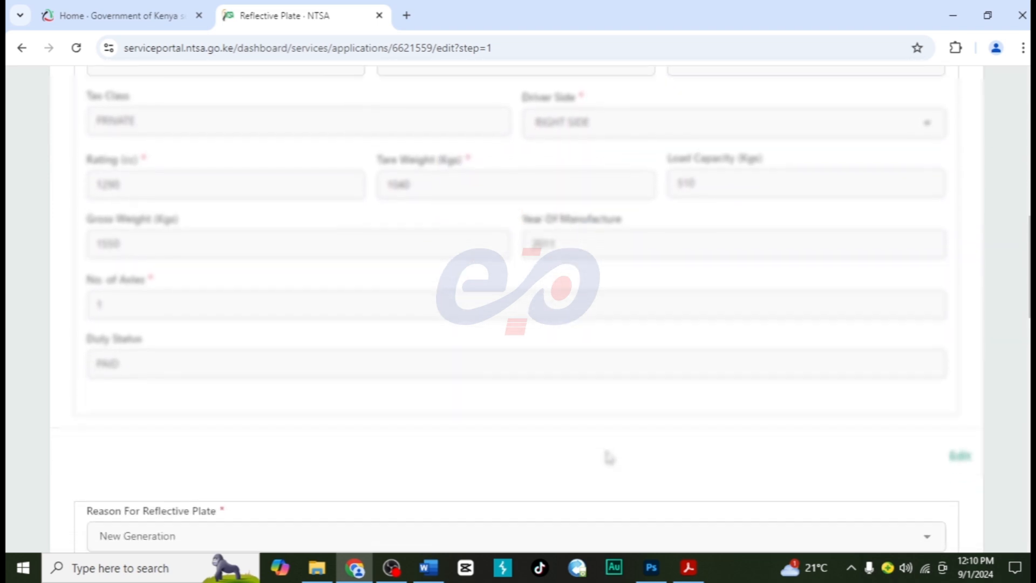
scroll(609, 458, "down", 7)
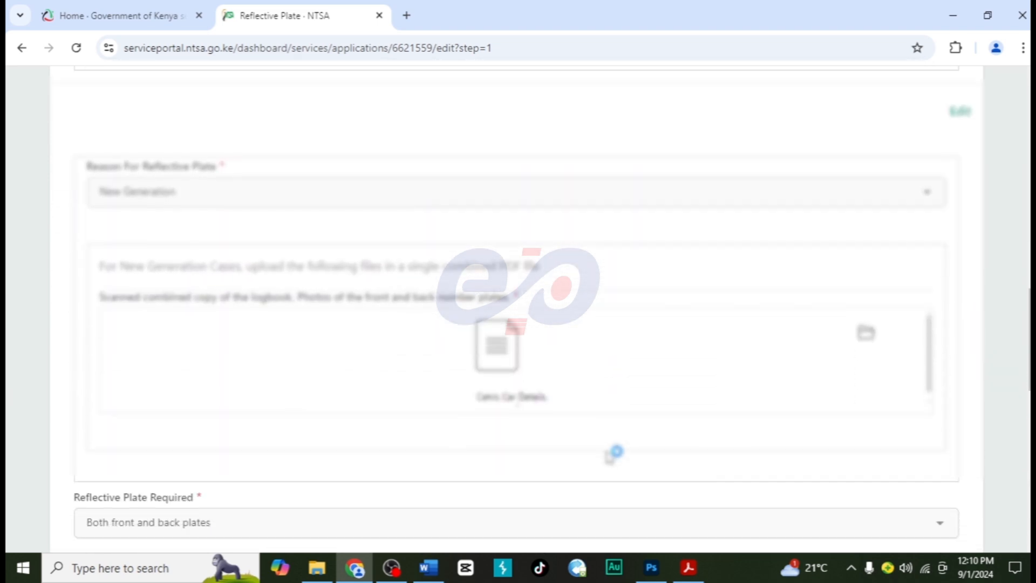
scroll(610, 456, "down", 5)
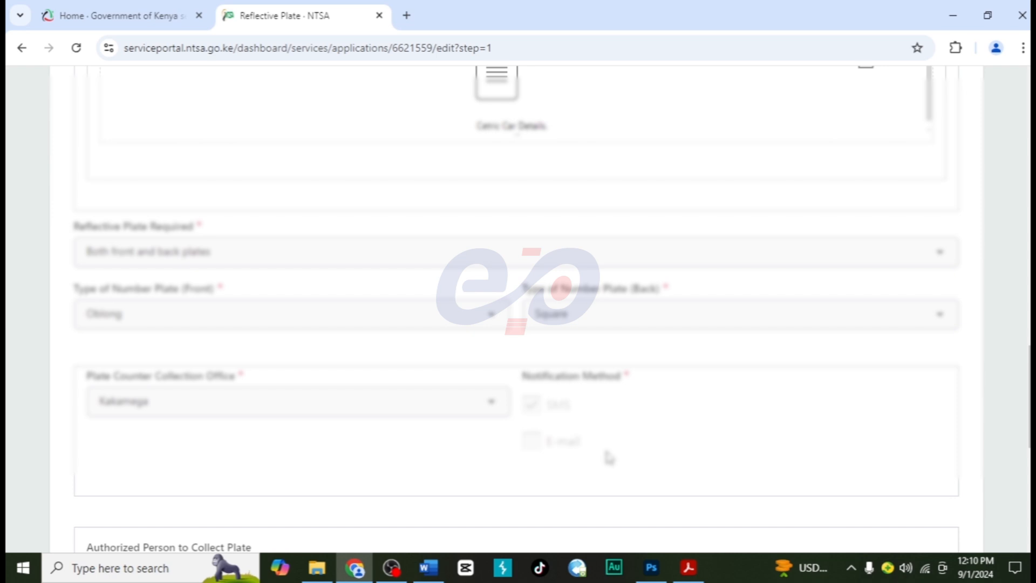
scroll(609, 457, "down", 4)
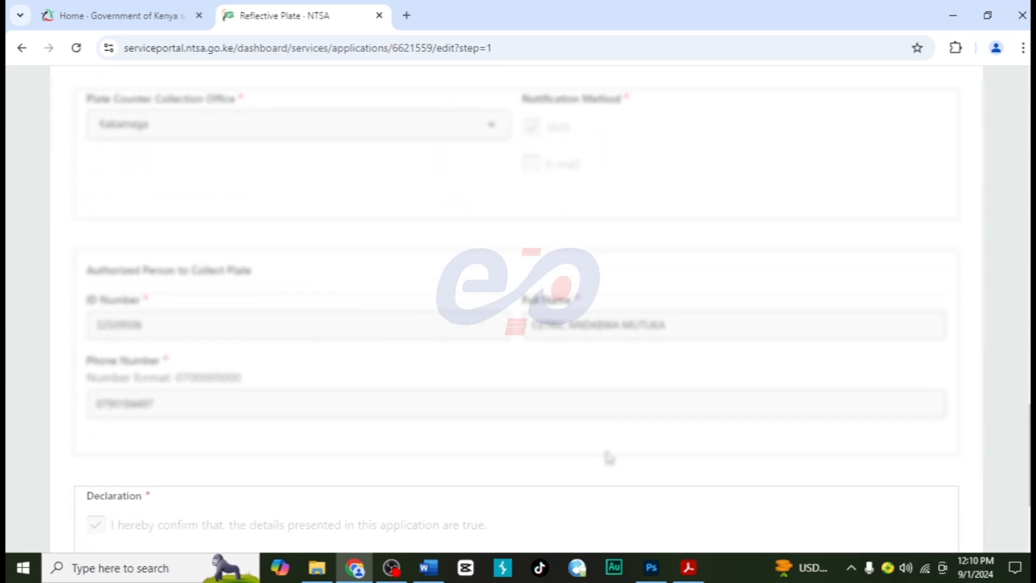
scroll(610, 455, "down", 3)
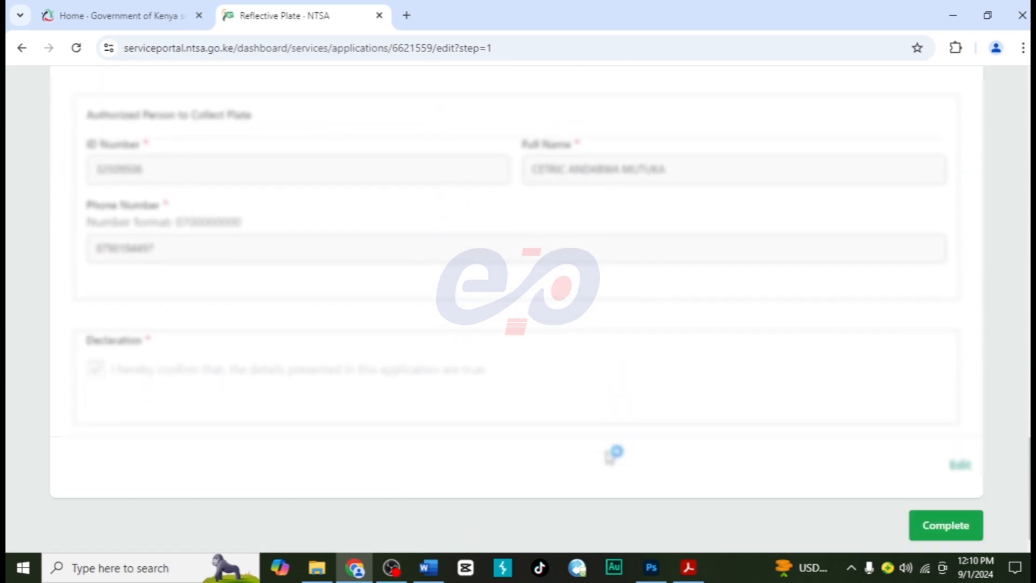
left_click(930, 527)
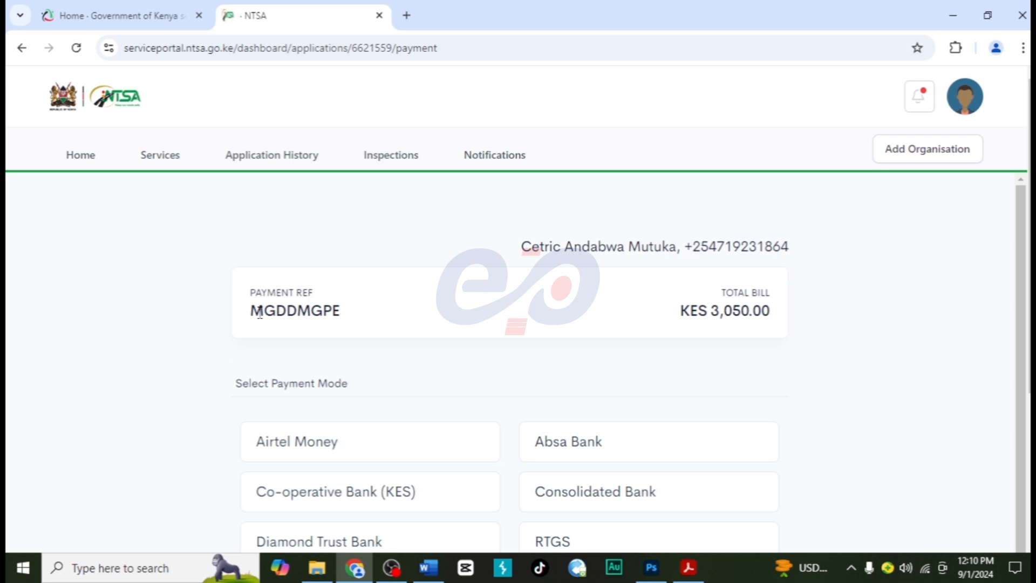
- Review the payment reference, total bill and available payment modes, and select Mpesa as the payment mode
left_click_drag(250, 294, 319, 300)
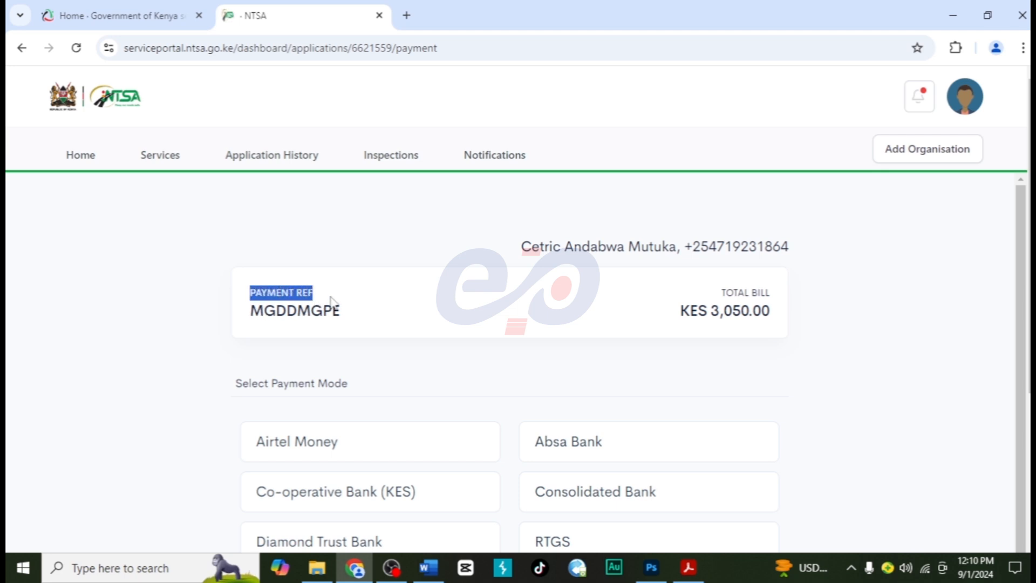
left_click(676, 313)
left_click_drag(677, 316, 820, 329)
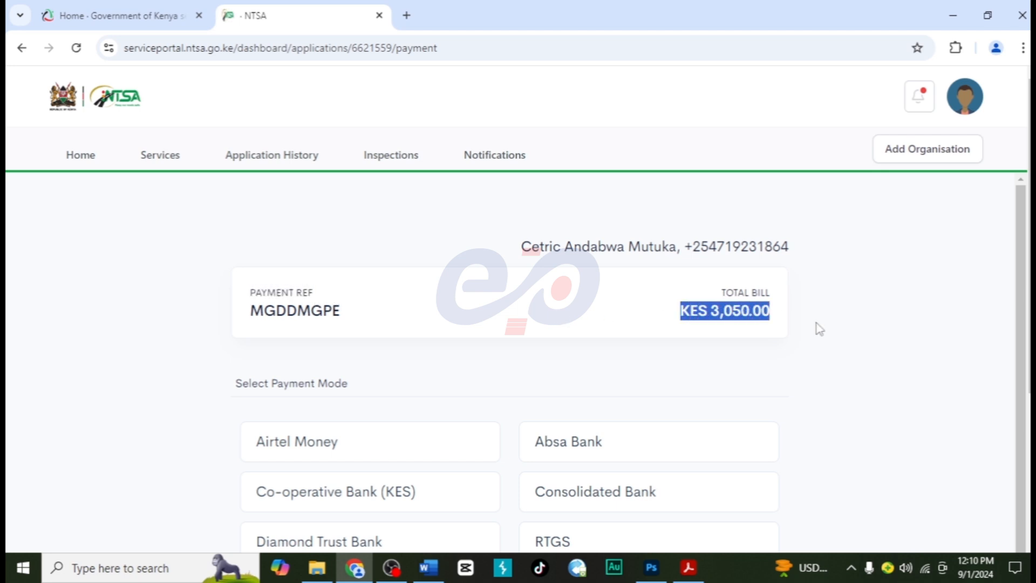
scroll(820, 328, "down", 3)
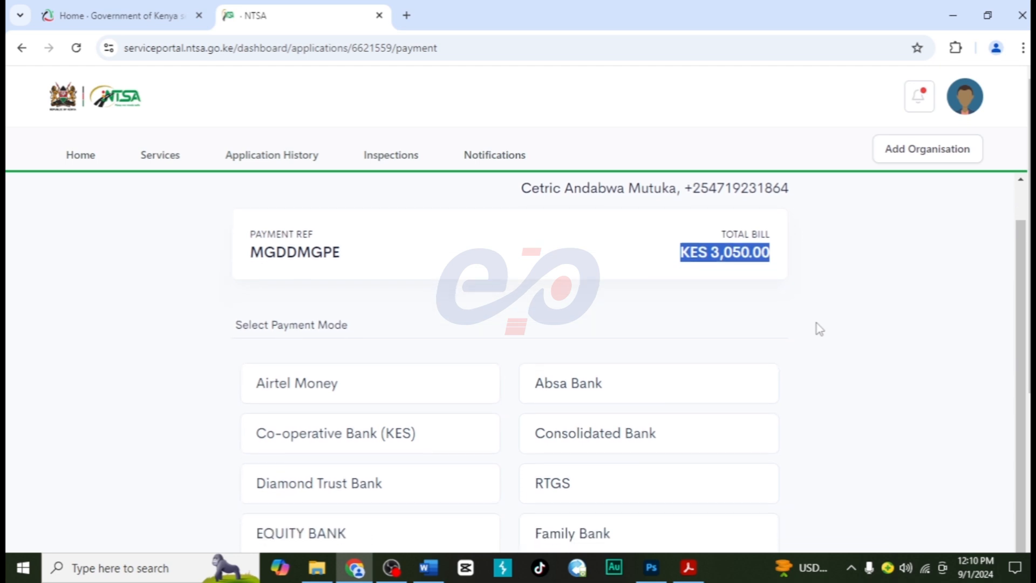
scroll(819, 329, "down", 2)
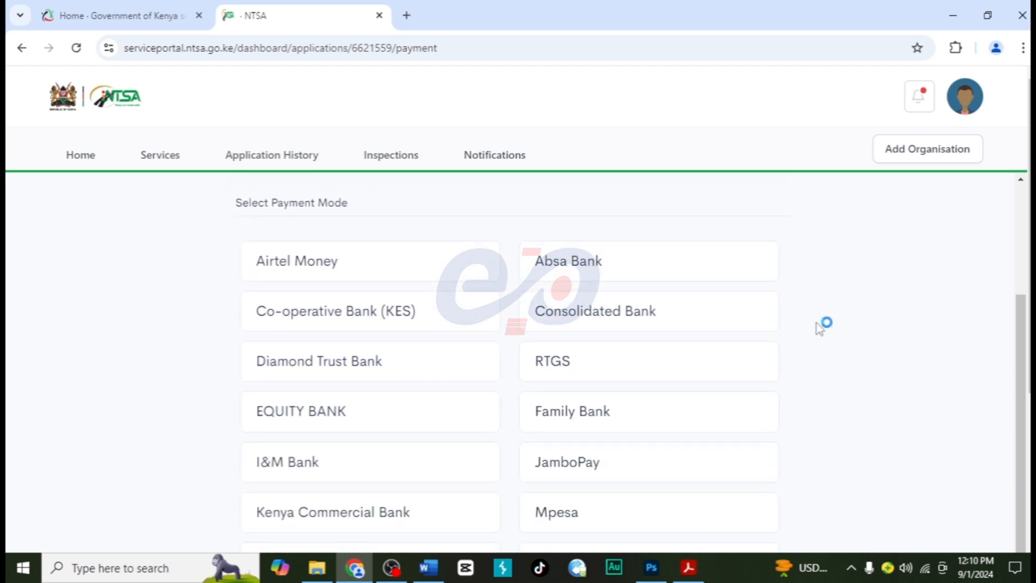
scroll(820, 329, "up", 1)
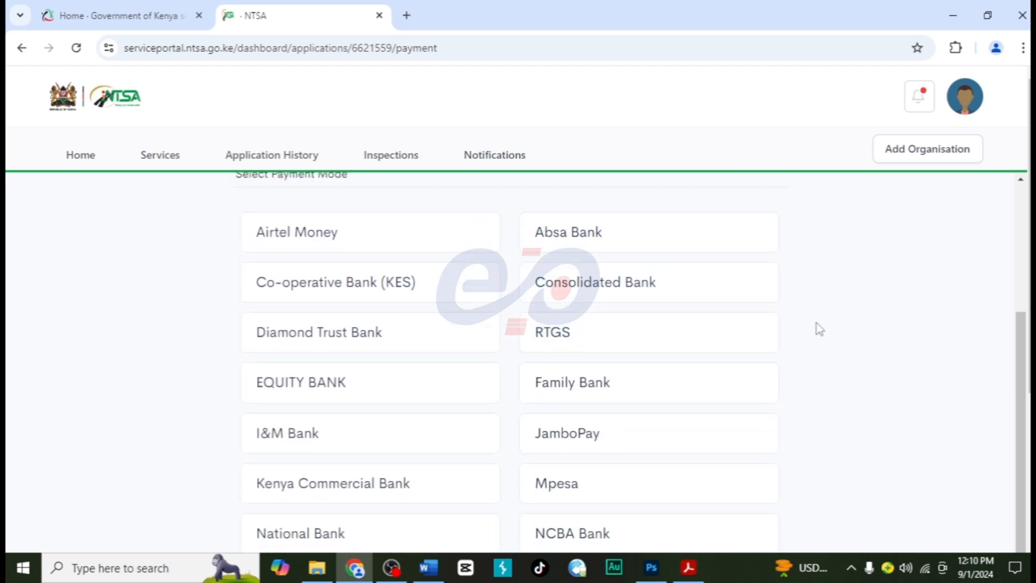
scroll(819, 328, "down", 1)
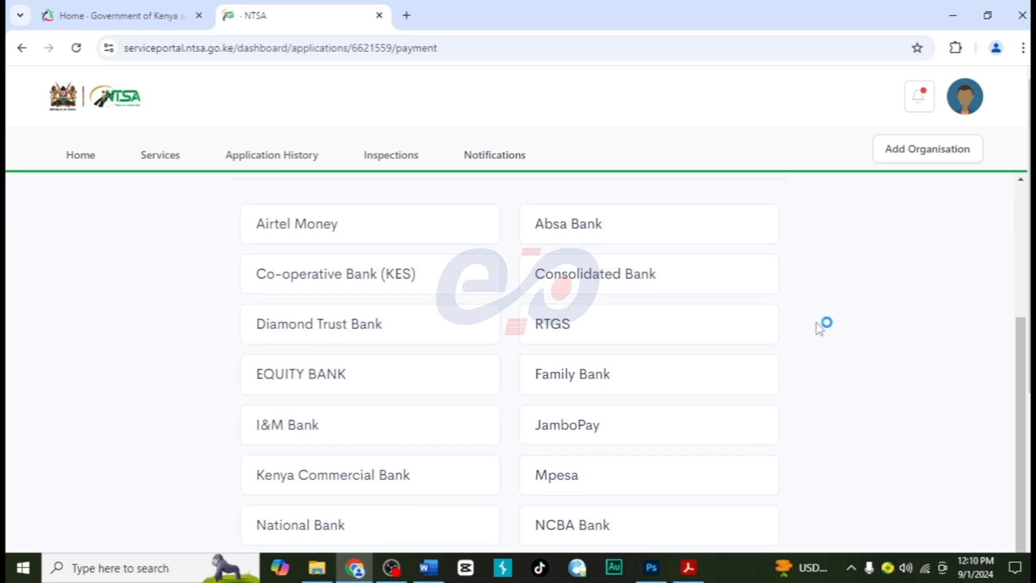
left_click(560, 476)
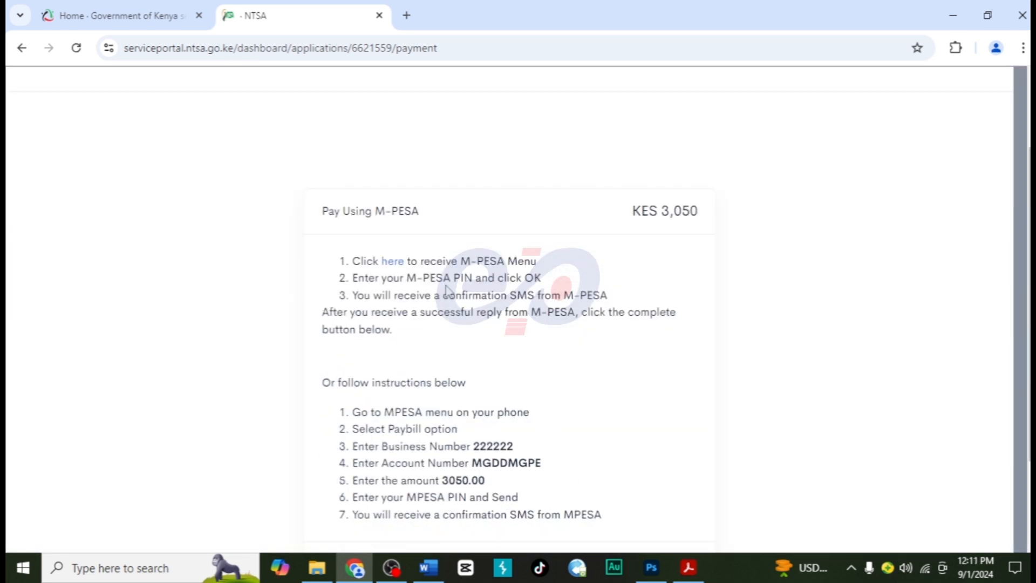
- Read the M-PESA and Paybill payment instructions, request the M-PESA menu for the payer's Safaricom phone number and initiate the payment
left_click_drag(323, 211, 420, 217)
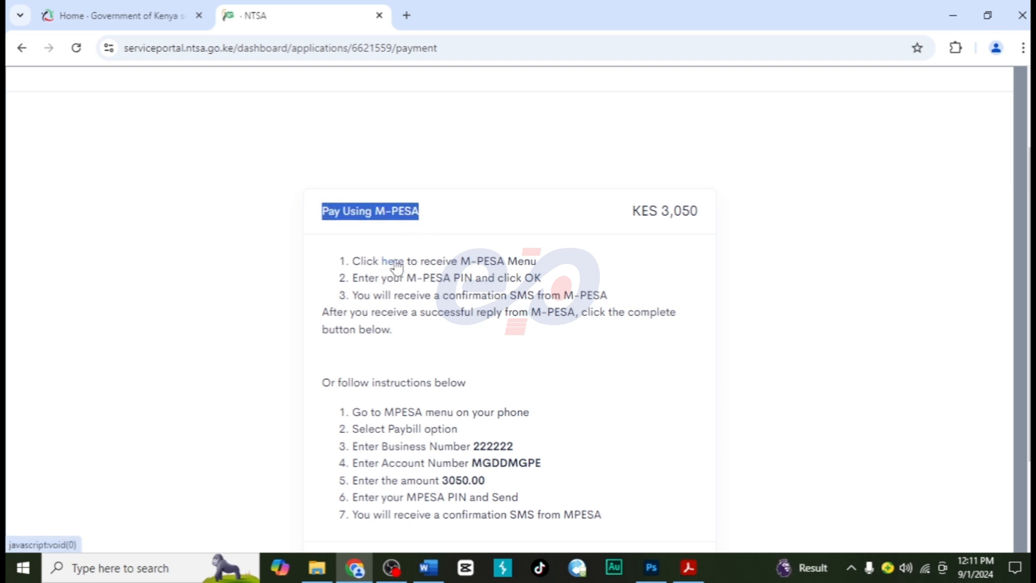
left_click_drag(321, 382, 484, 376)
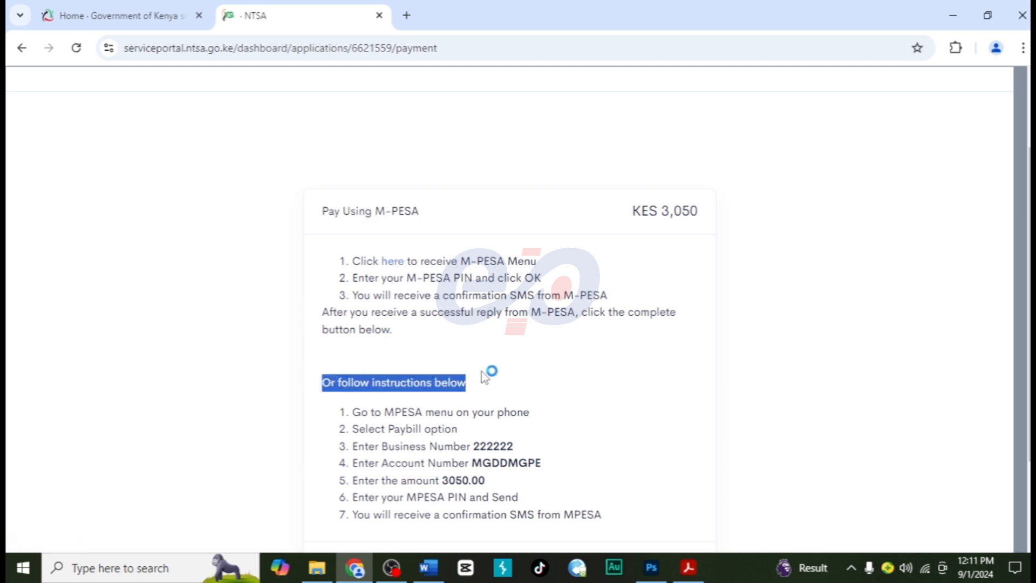
left_click_drag(388, 429, 544, 466)
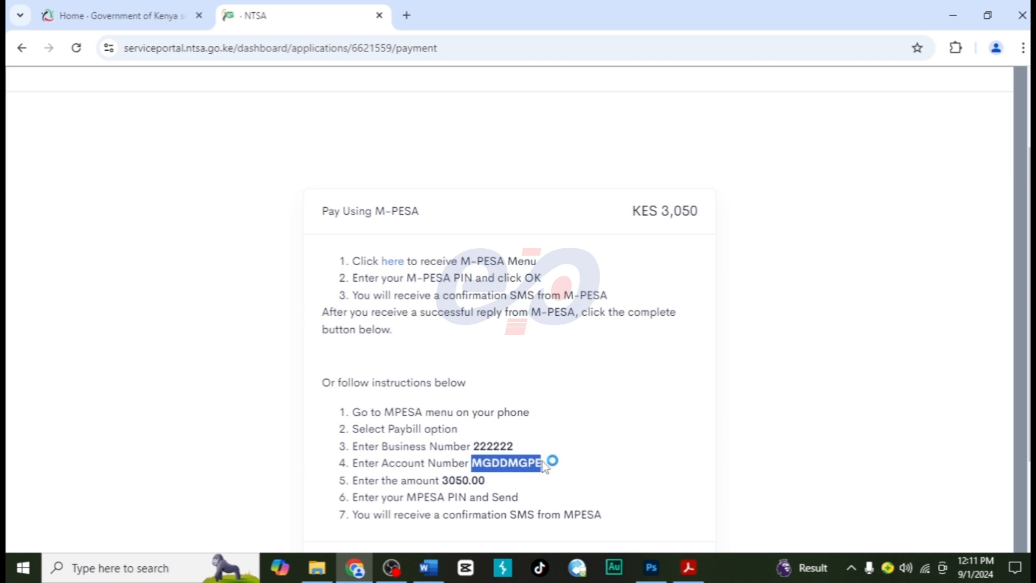
left_click(579, 475)
scroll(579, 475, "up", 2)
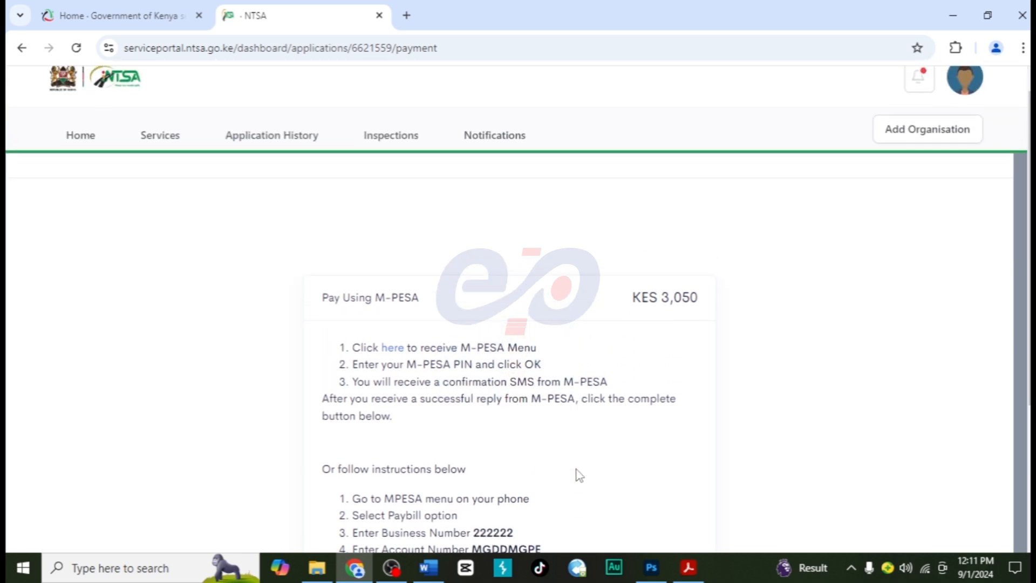
left_click(393, 351)
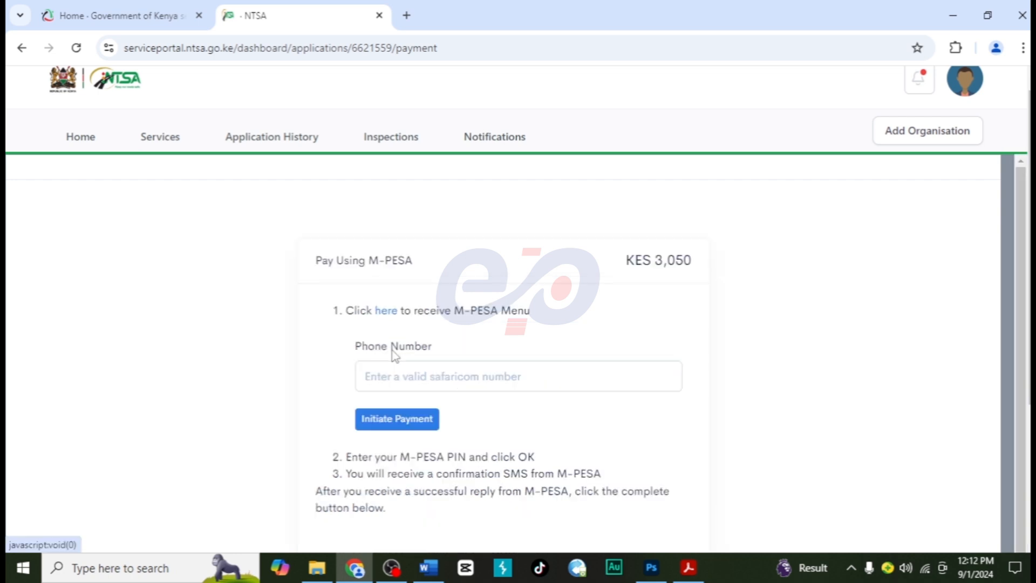
left_click(389, 376)
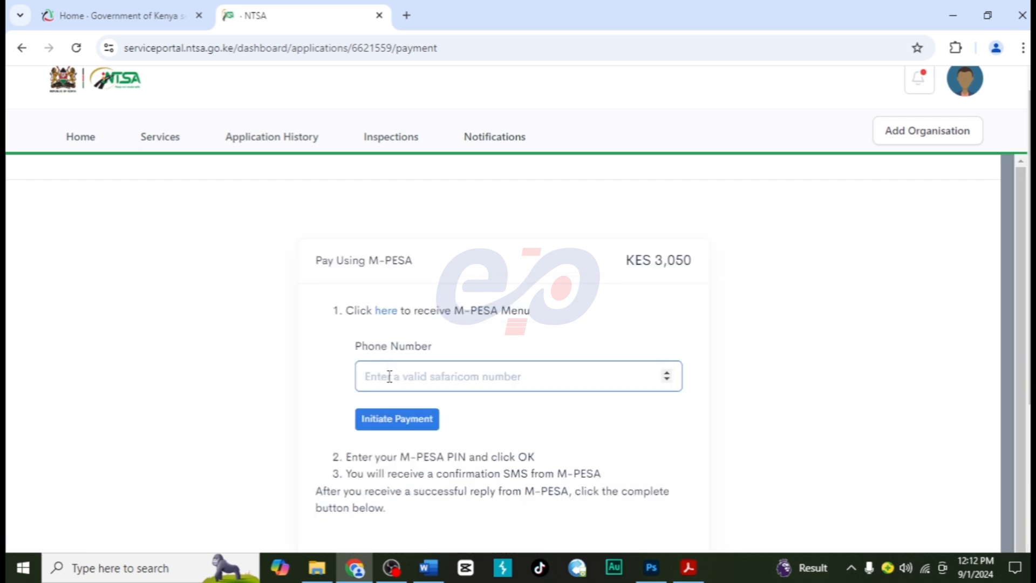
type("072******")
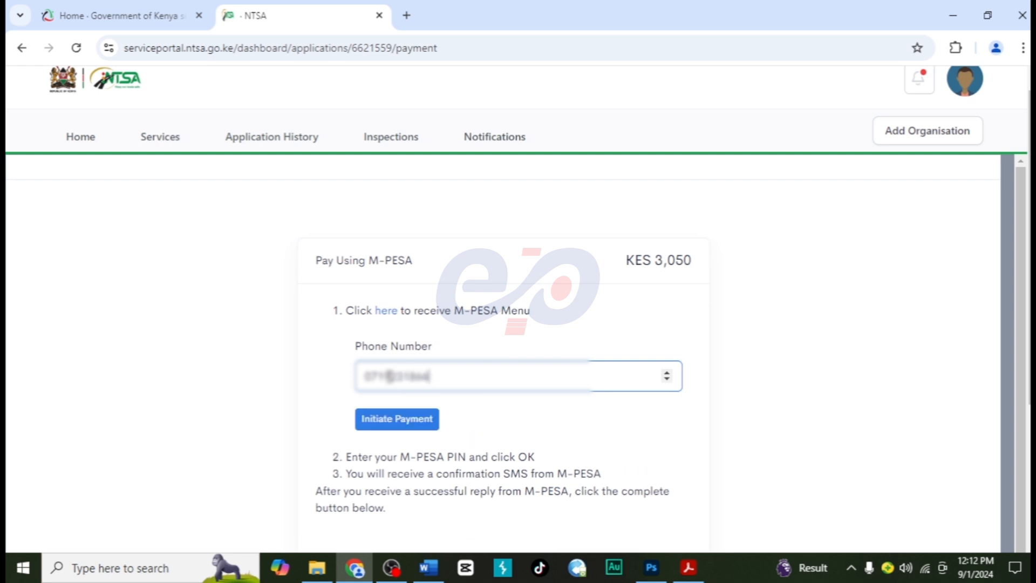
left_click(396, 419)
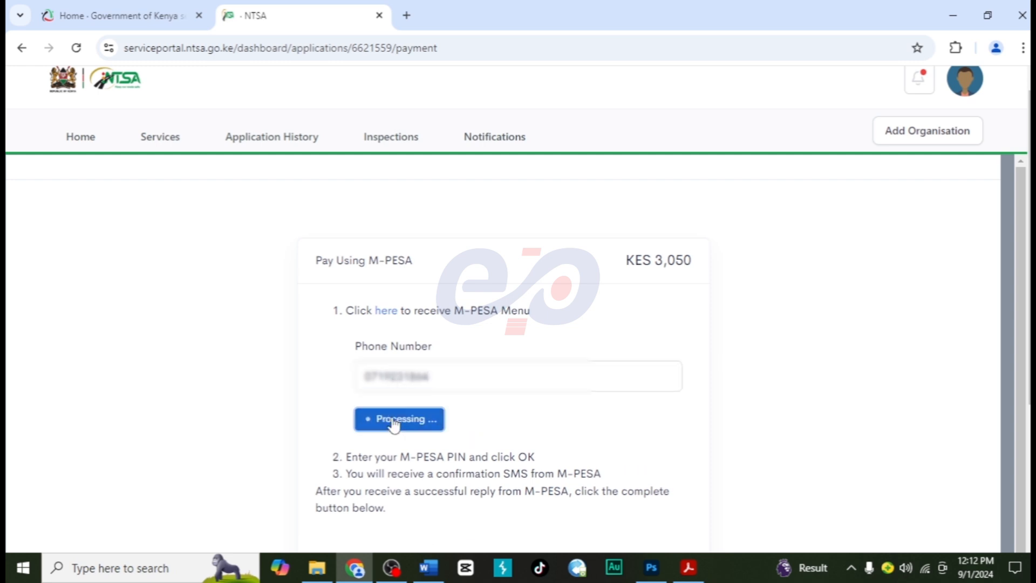
- Check the notice about the phone's STK menu and complete the M-PESA payment on the portal
left_click_drag(333, 332, 566, 333)
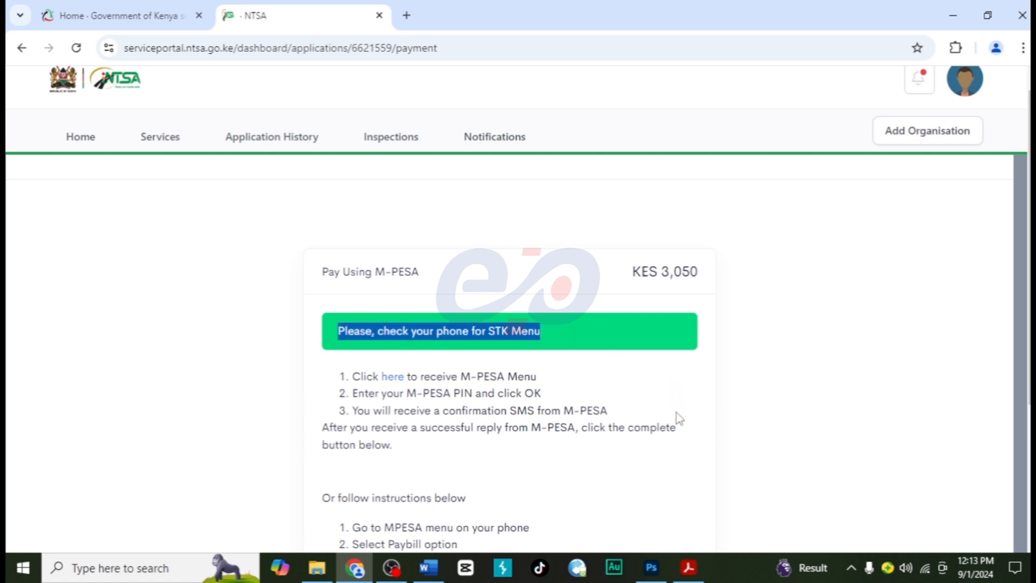
scroll(829, 388, "down", 2)
scroll(828, 387, "down", 2)
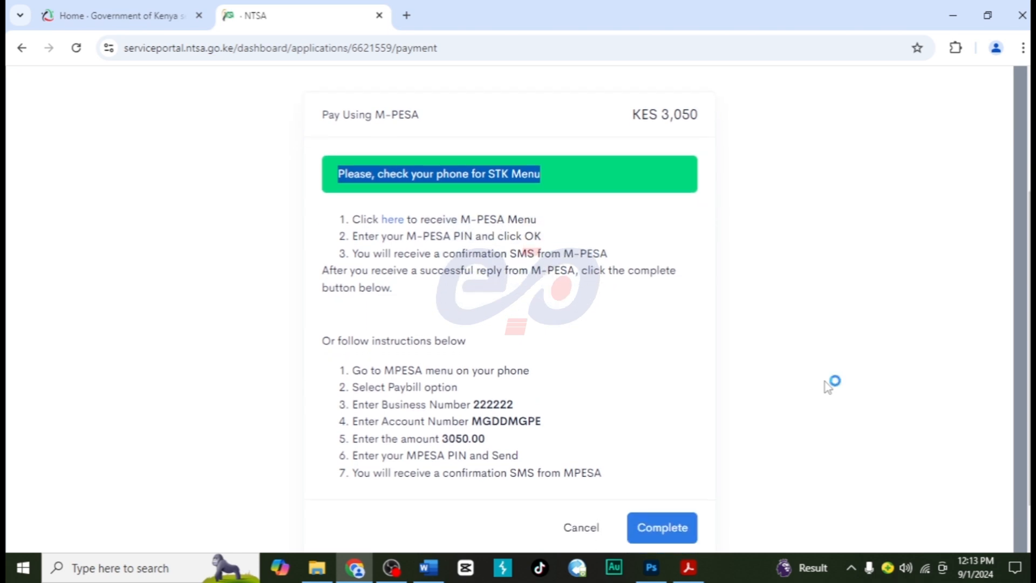
left_click(676, 530)
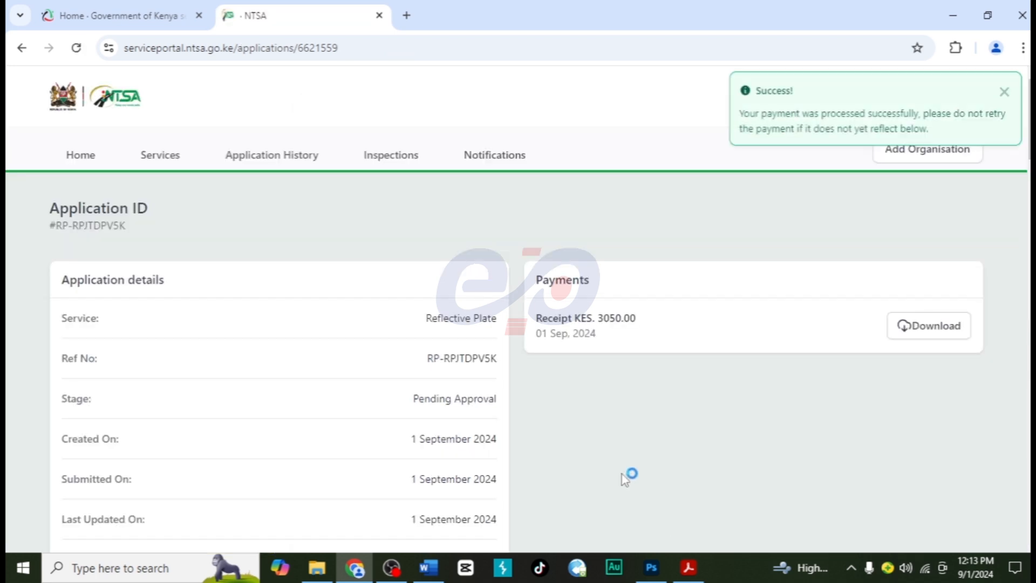
- Review the submitted application's details and customer details, and download the payment receipt
scroll(626, 477, "down", 2)
scroll(626, 477, "down", 2)
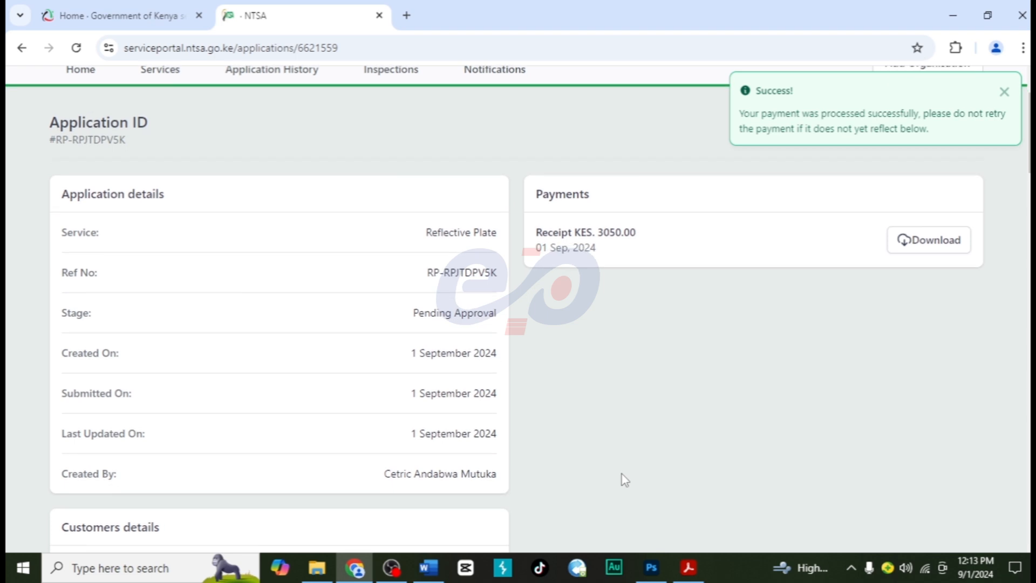
scroll(625, 479, "down", 3)
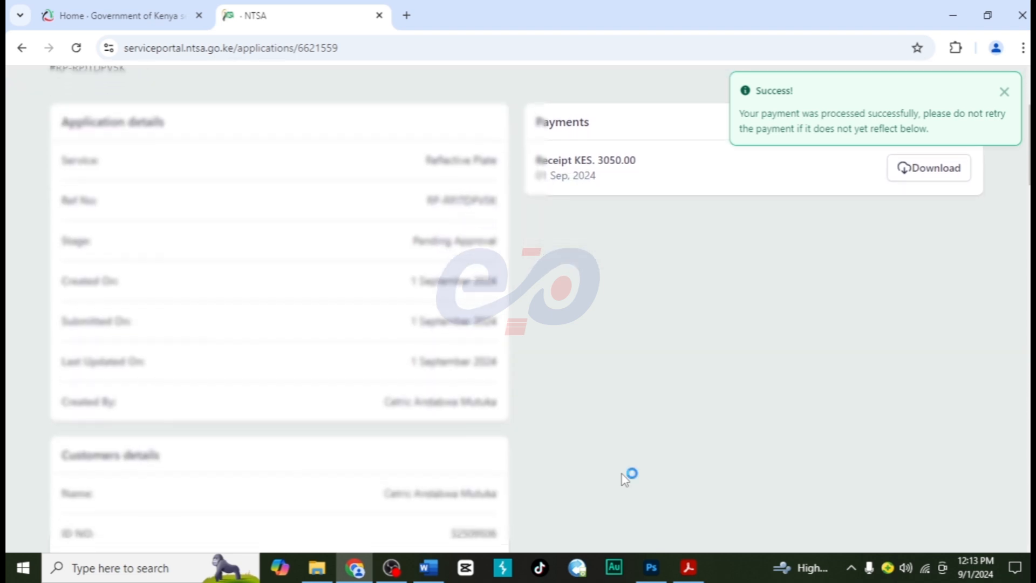
scroll(624, 479, "down", 4)
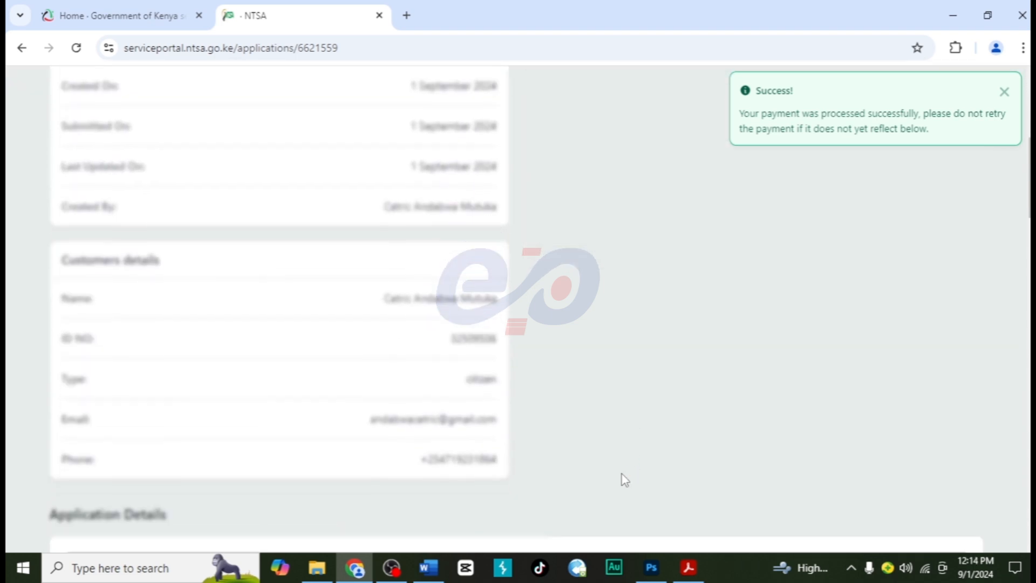
scroll(621, 478, "up", 8)
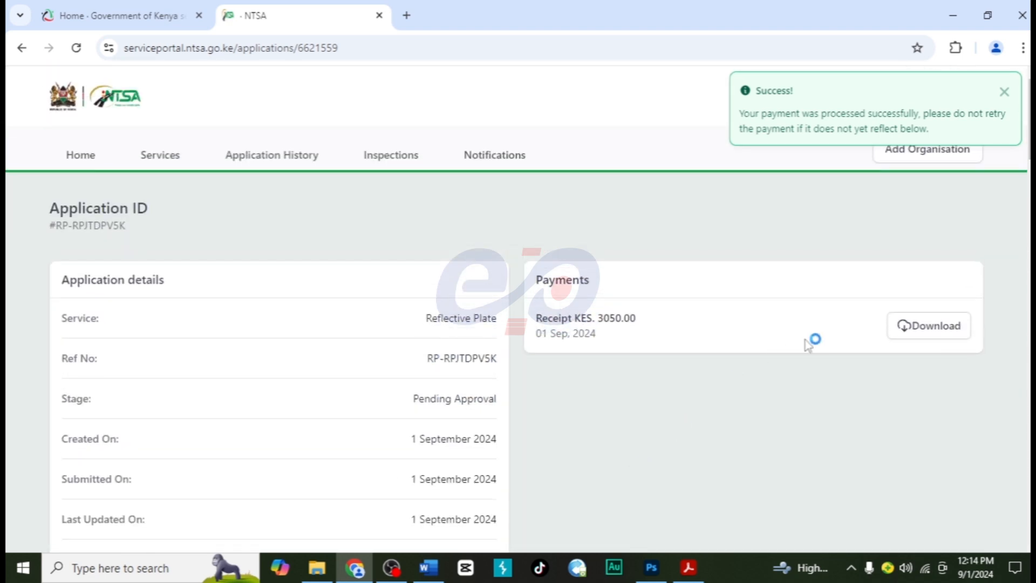
left_click(923, 332)
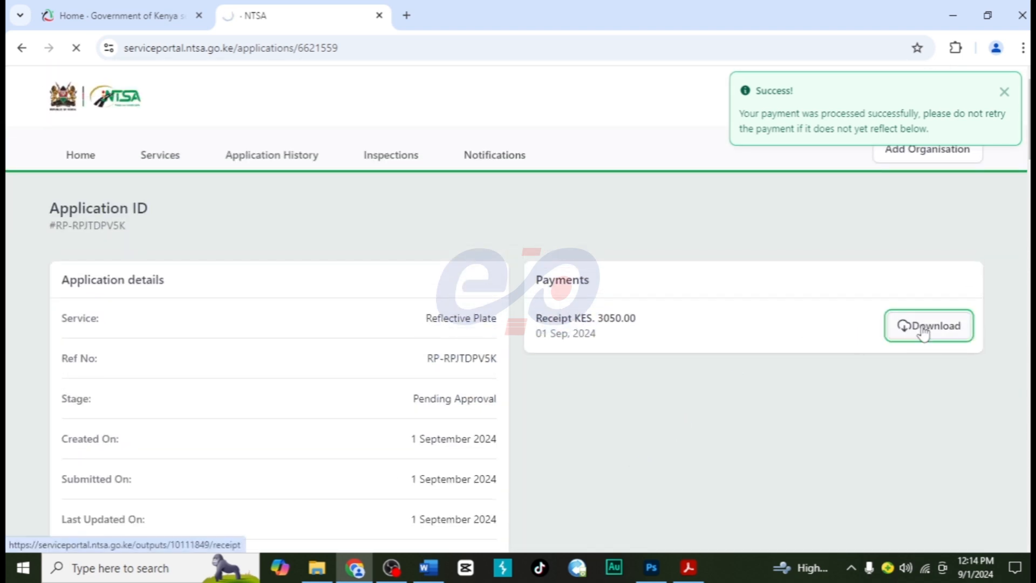